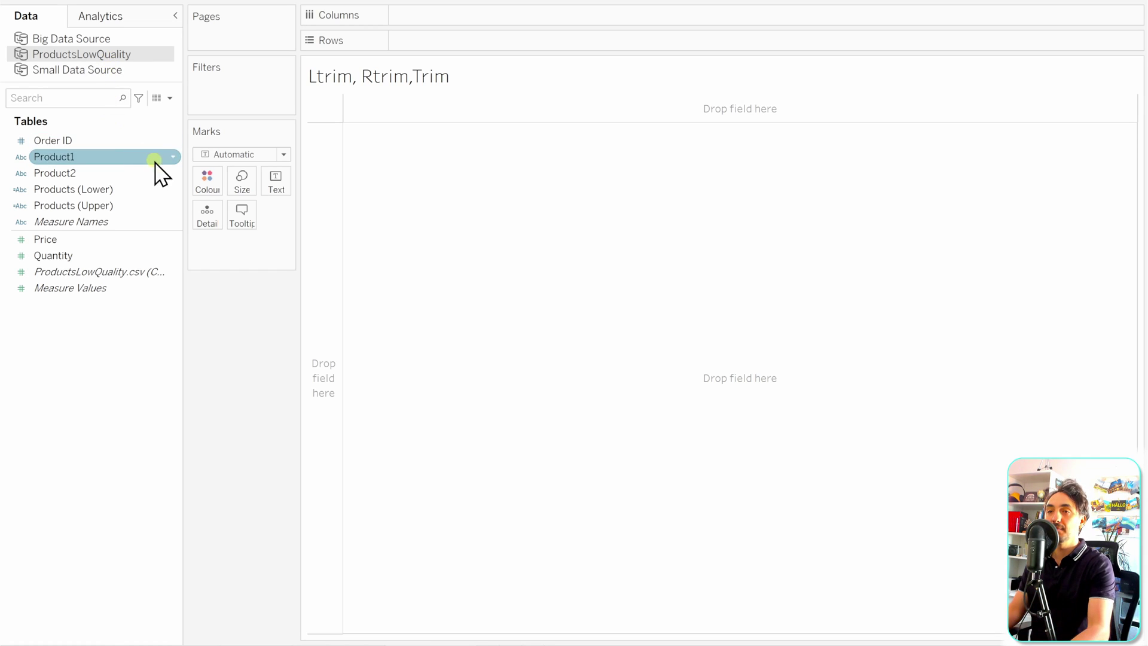
Step: Build a view with Product2 on the rows and the sum of Quantity on the columns
drag(96, 173, 426, 45)
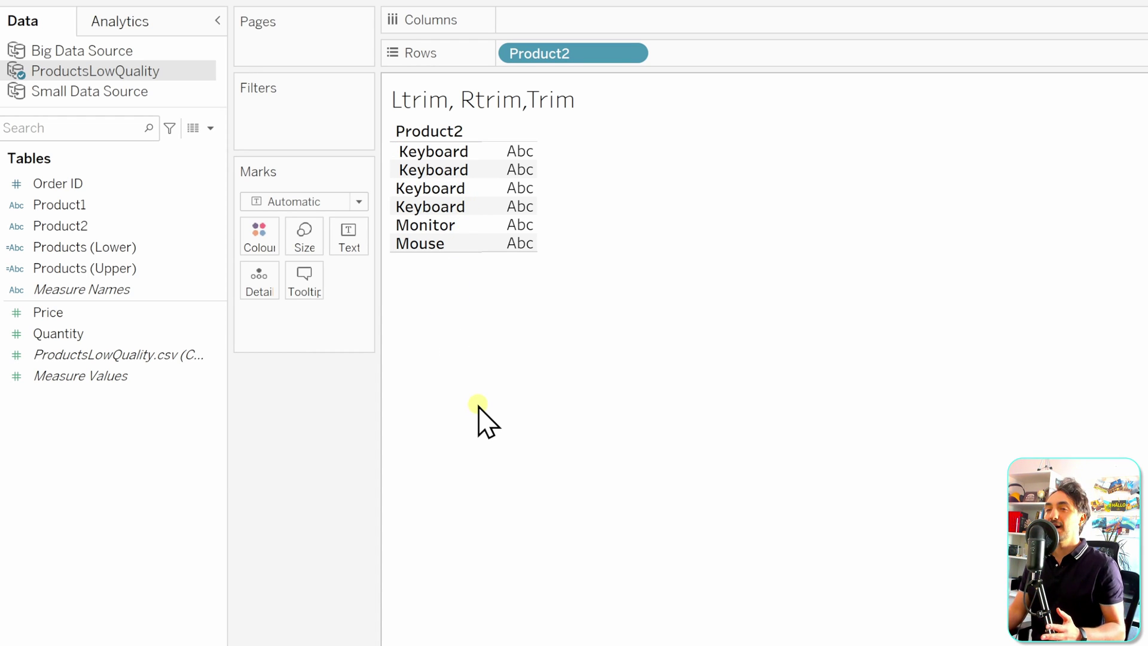
drag(59, 334, 547, 24)
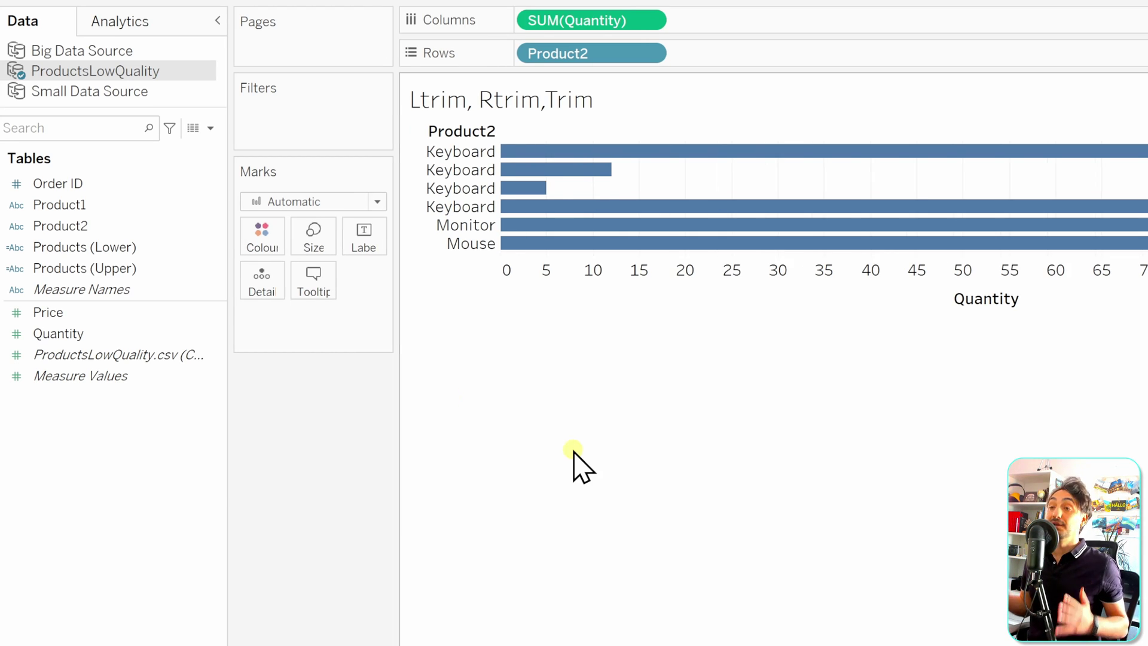
Step: Create a calculated field named Products (Len) with the formula LEN([Product2])
right_click(159, 461)
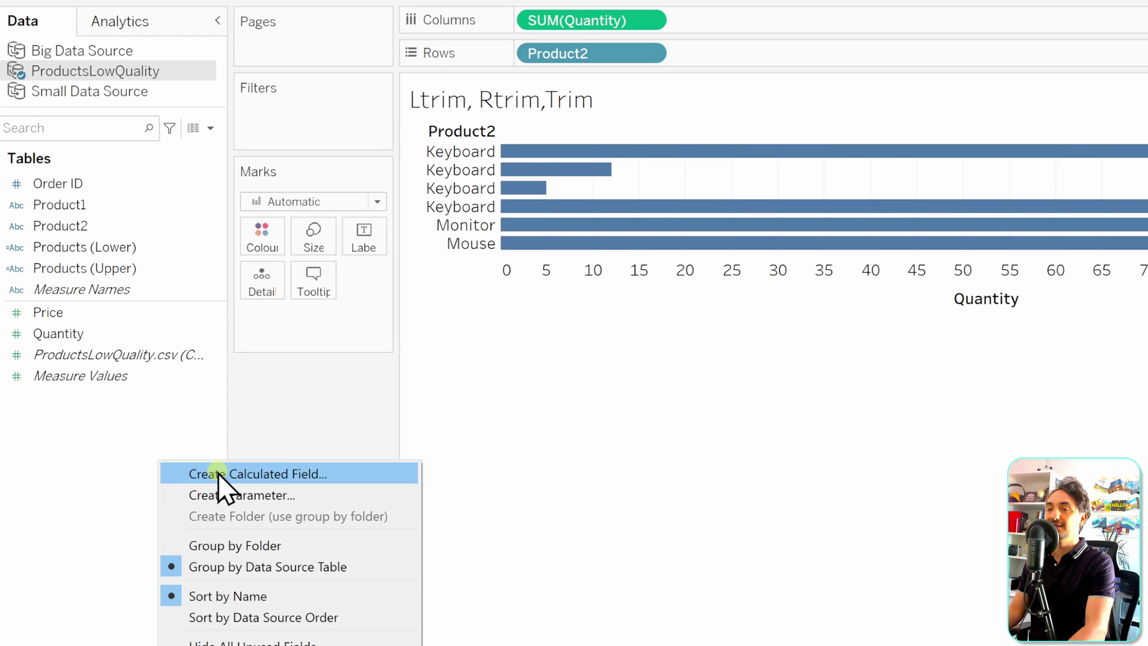
click(219, 474)
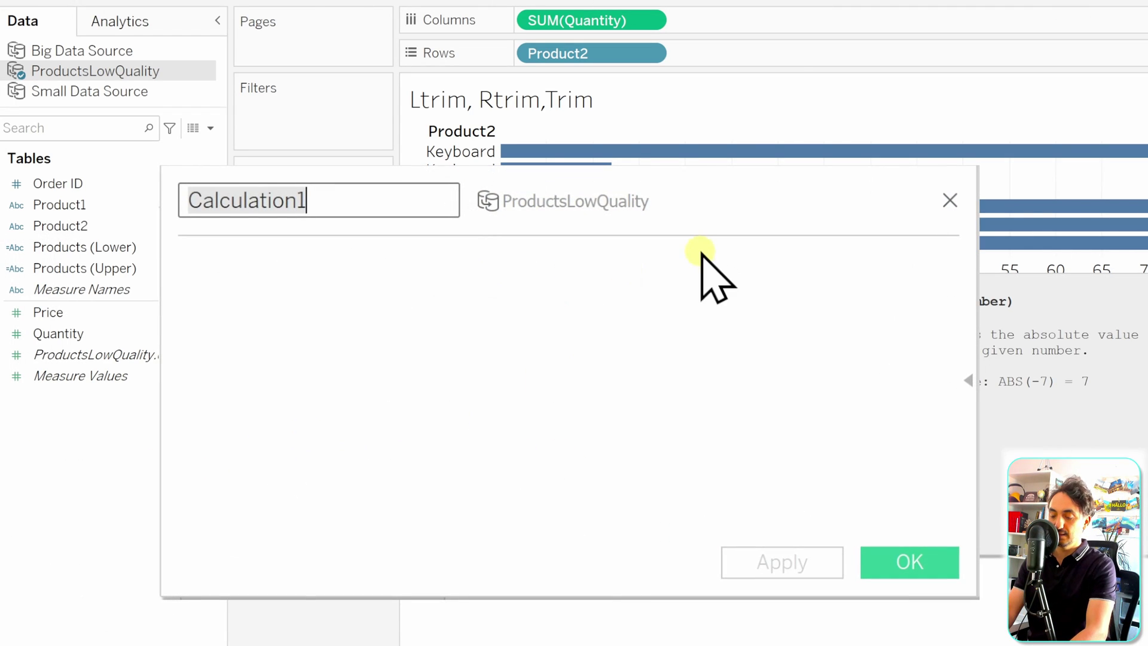
text(Products ()
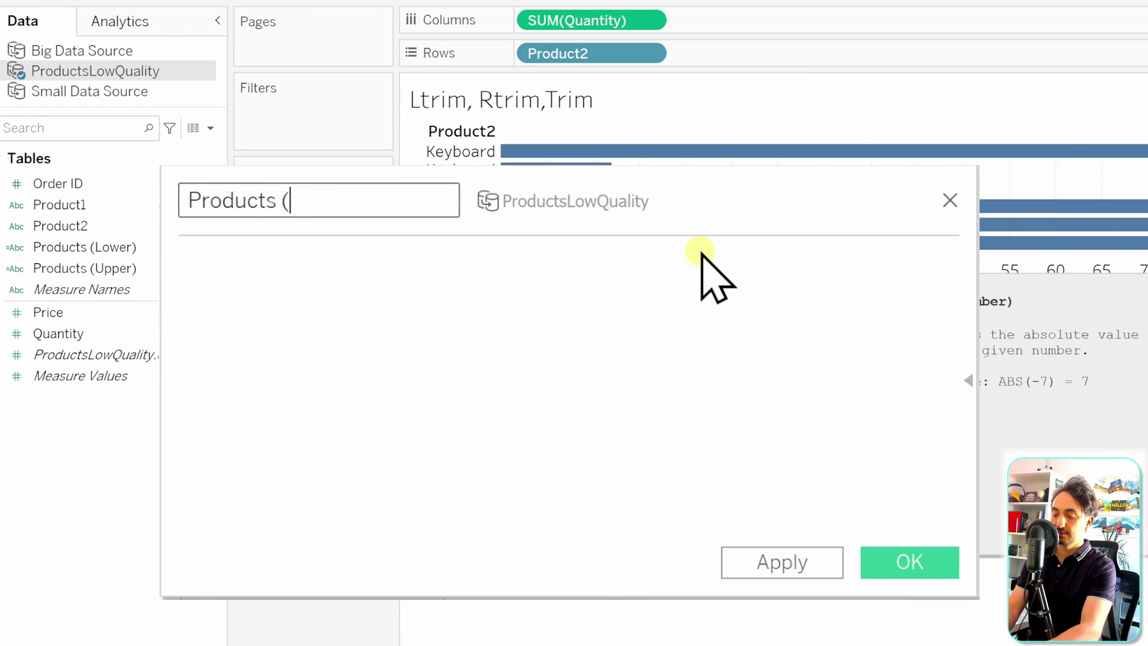
text(Len))
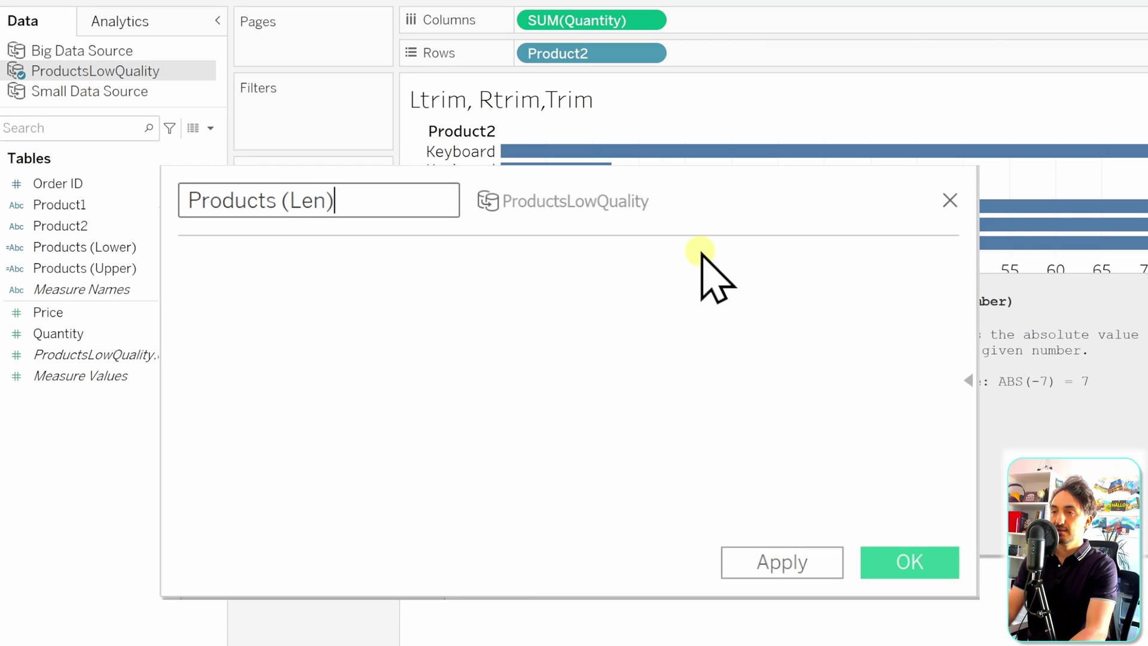
click(640, 351)
text(L)
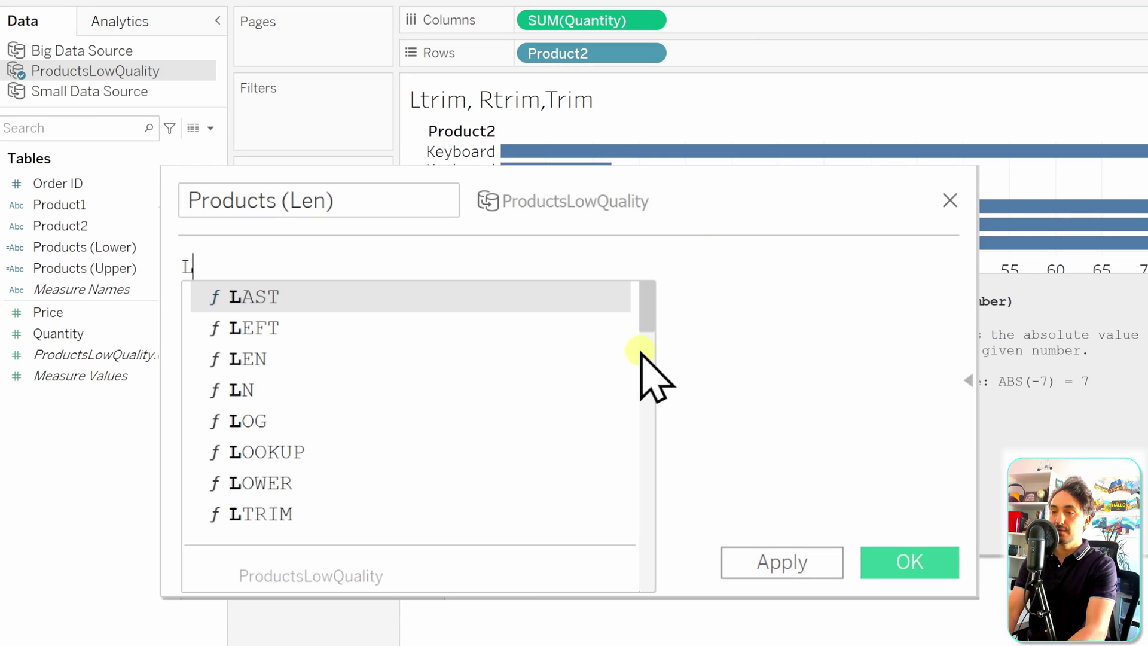
text(EN ()
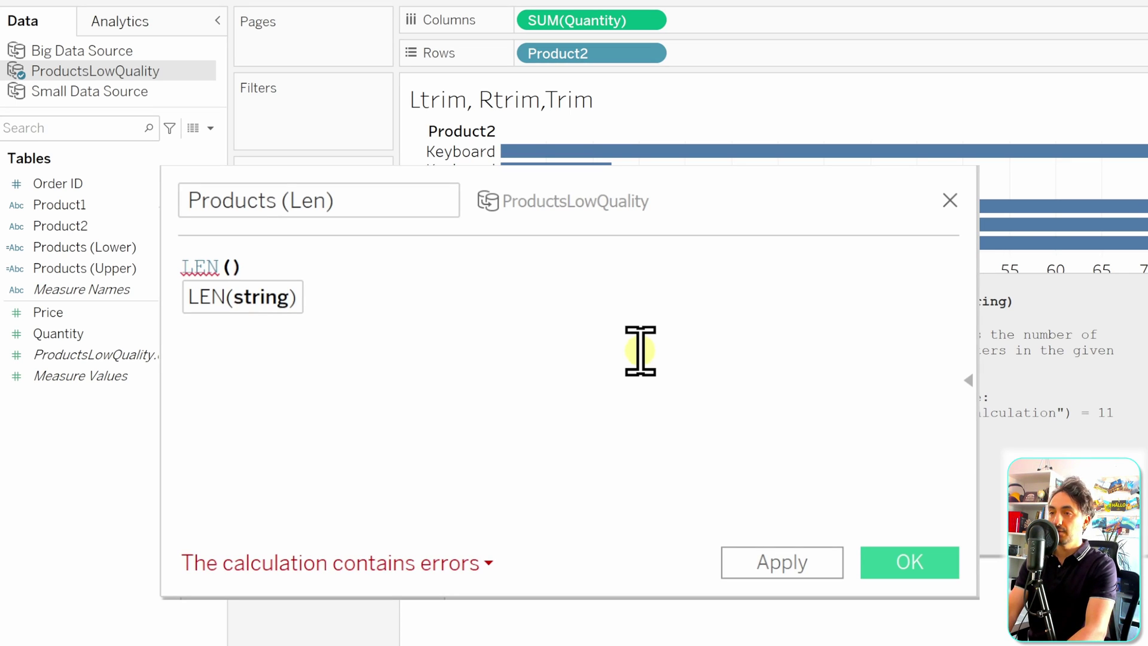
text(Product2])
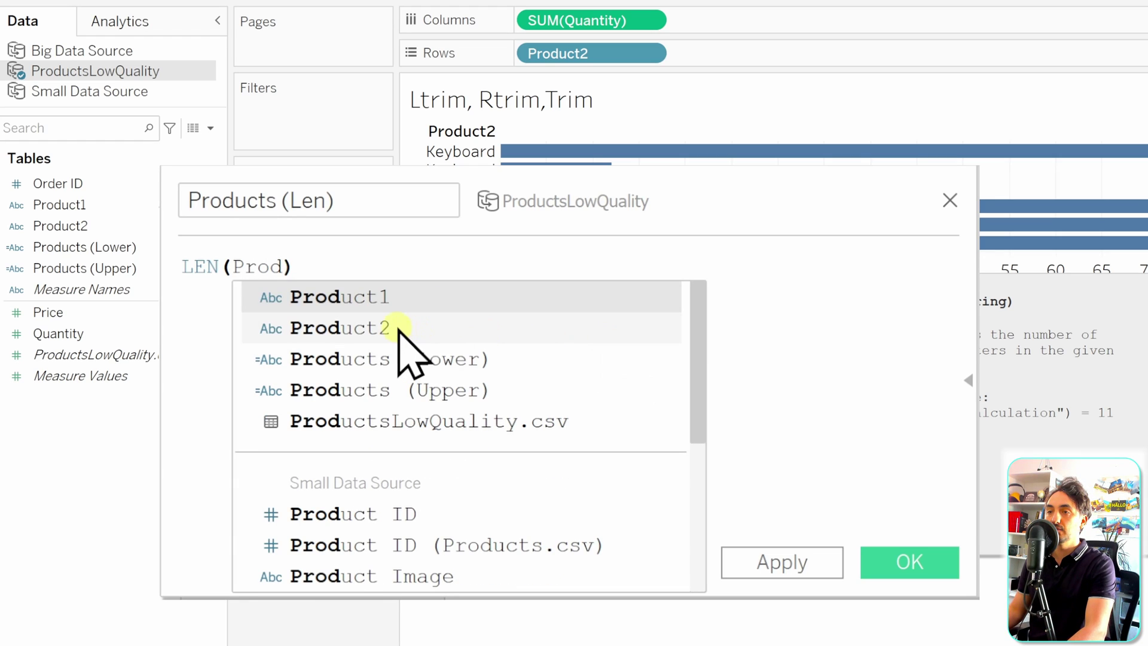
click(402, 328)
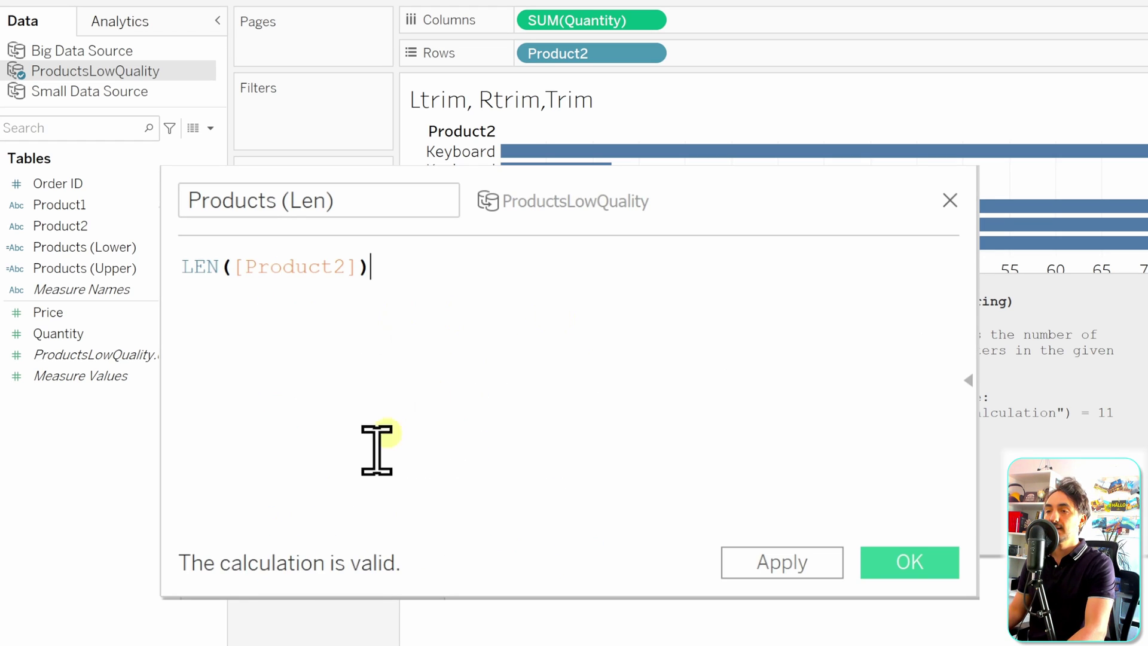
click(933, 566)
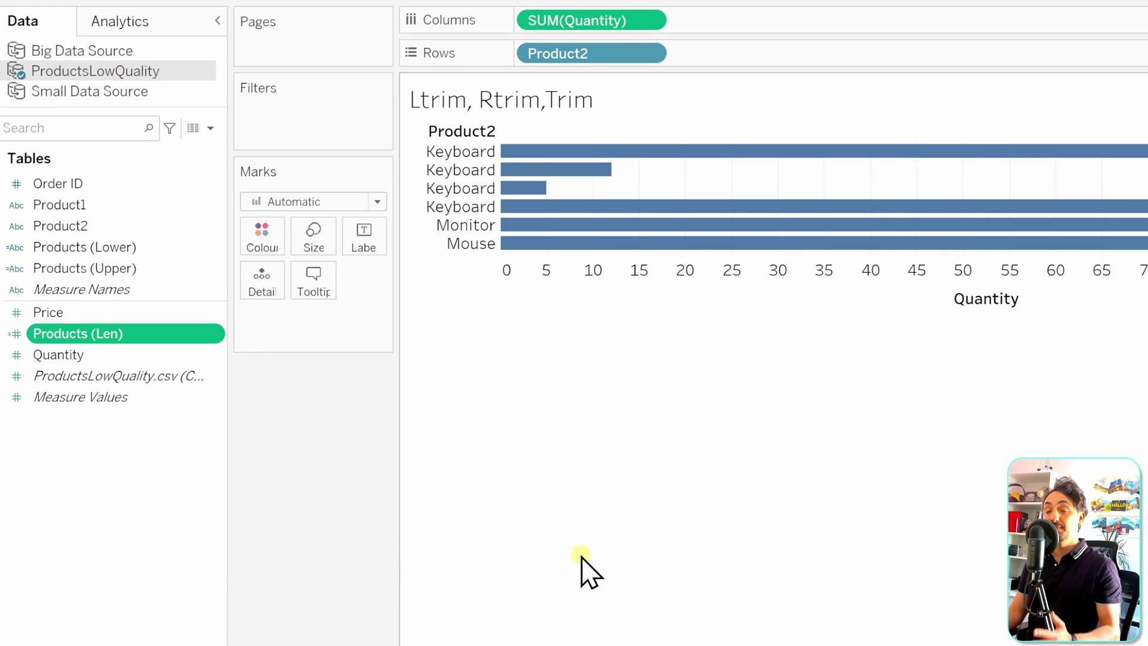
Step: Remove the sum of Quantity from the columns and show Products (Len) as the text values beside Product2
click(168, 334)
drag(572, 20, 119, 490)
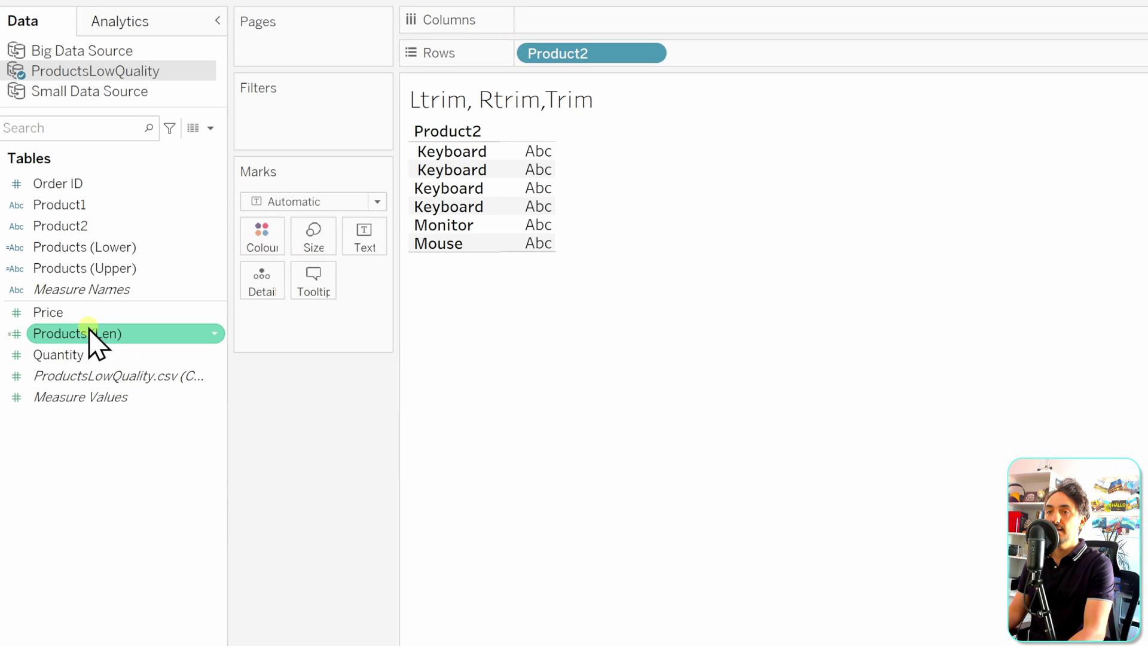
drag(90, 333, 573, 223)
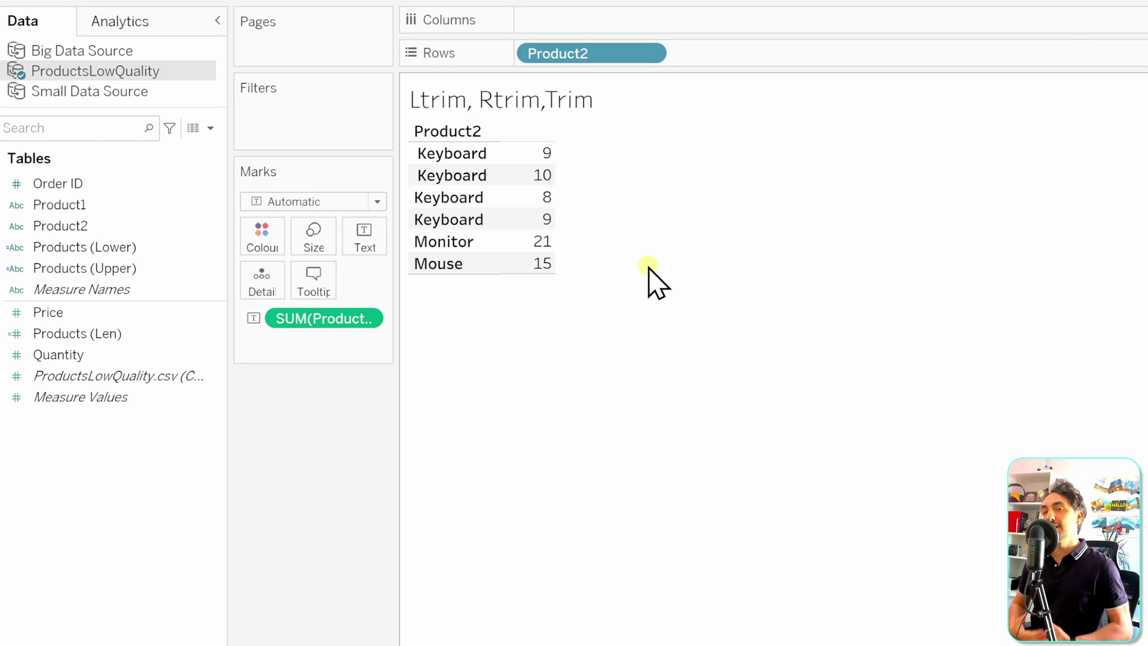
Step: Create a calculated field Products (Ltrim) with the formula LTRIM([Product2]) and add it to the rows after Product2
right_click(115, 451)
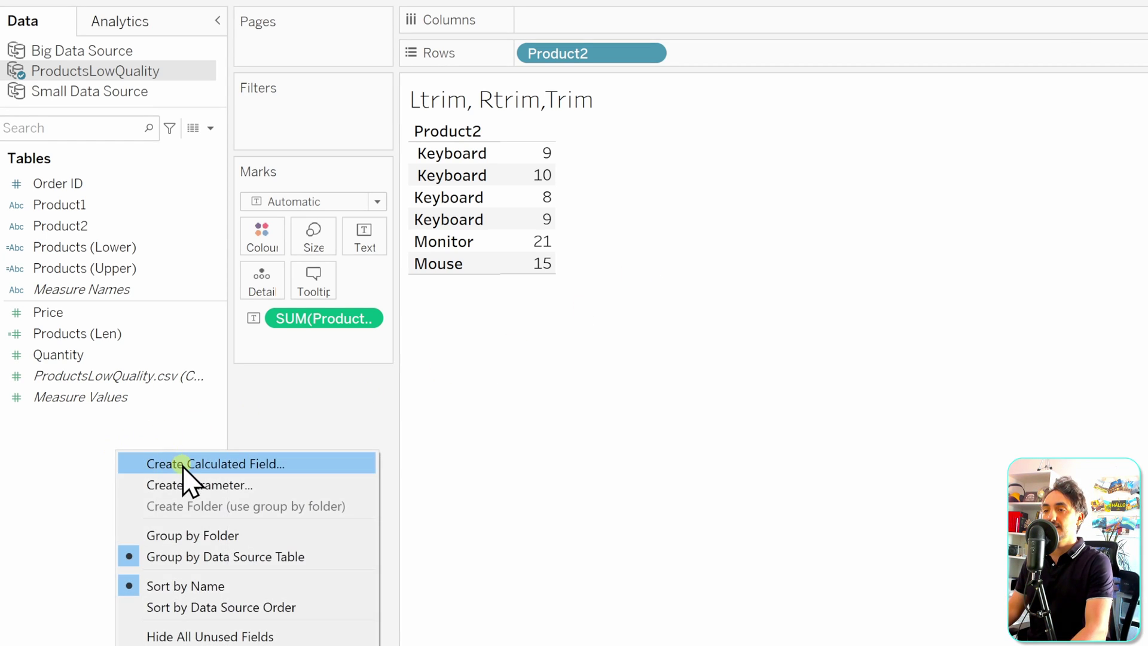
click(185, 465)
text(Pro)
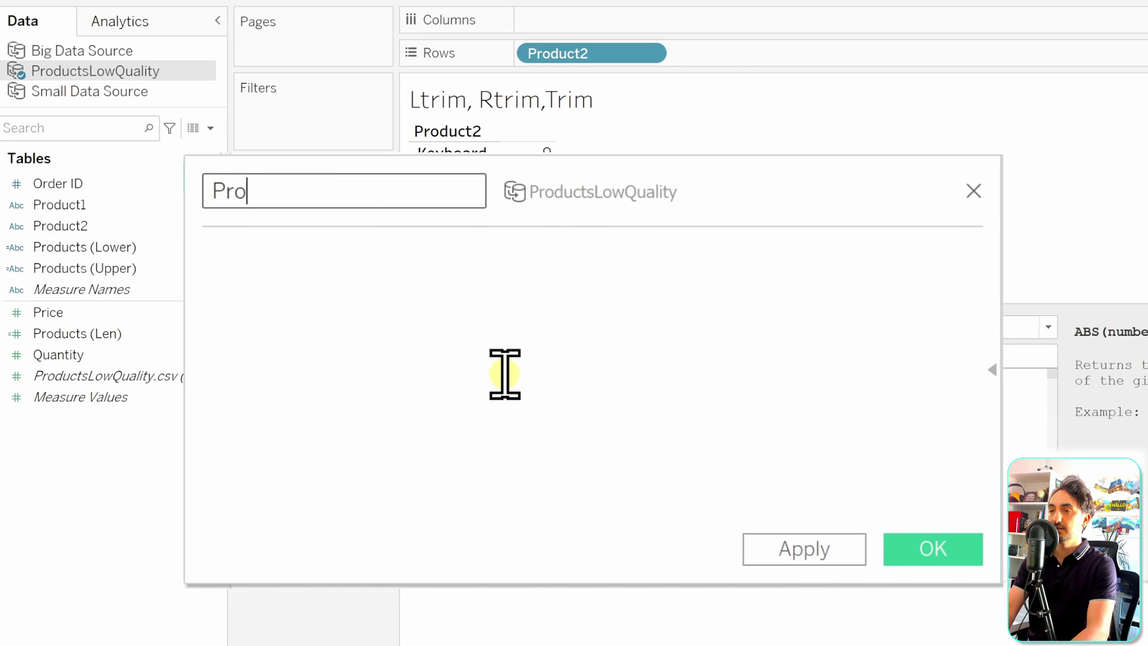
text(ducts (Ltrim))
click(504, 373)
text(LTRIM)
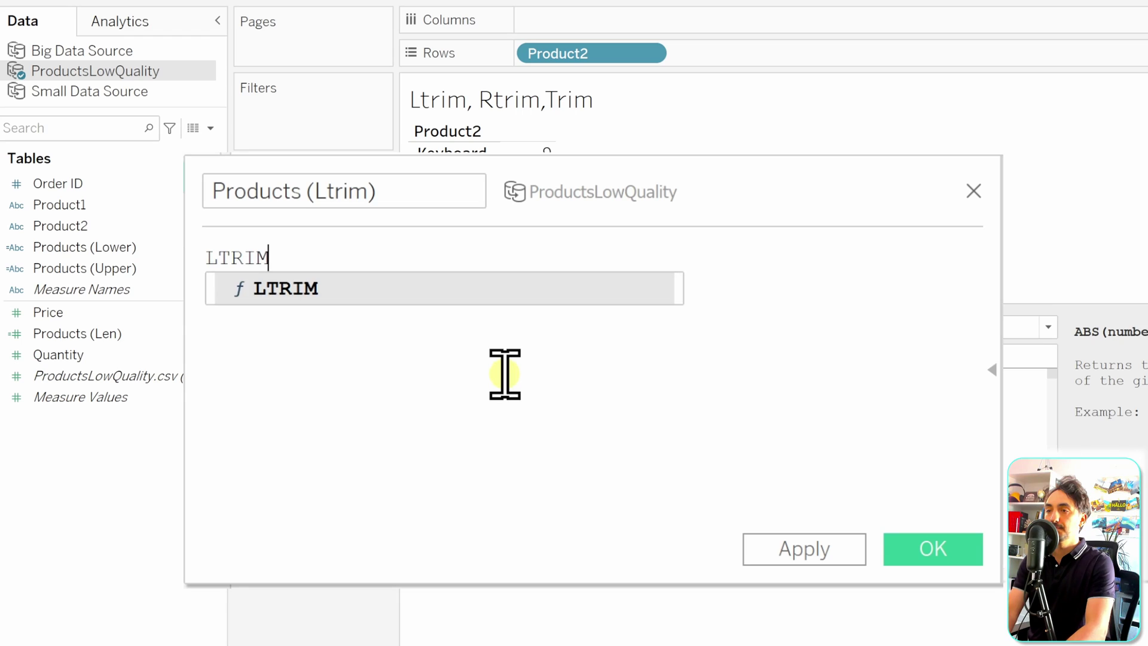
key(Return)
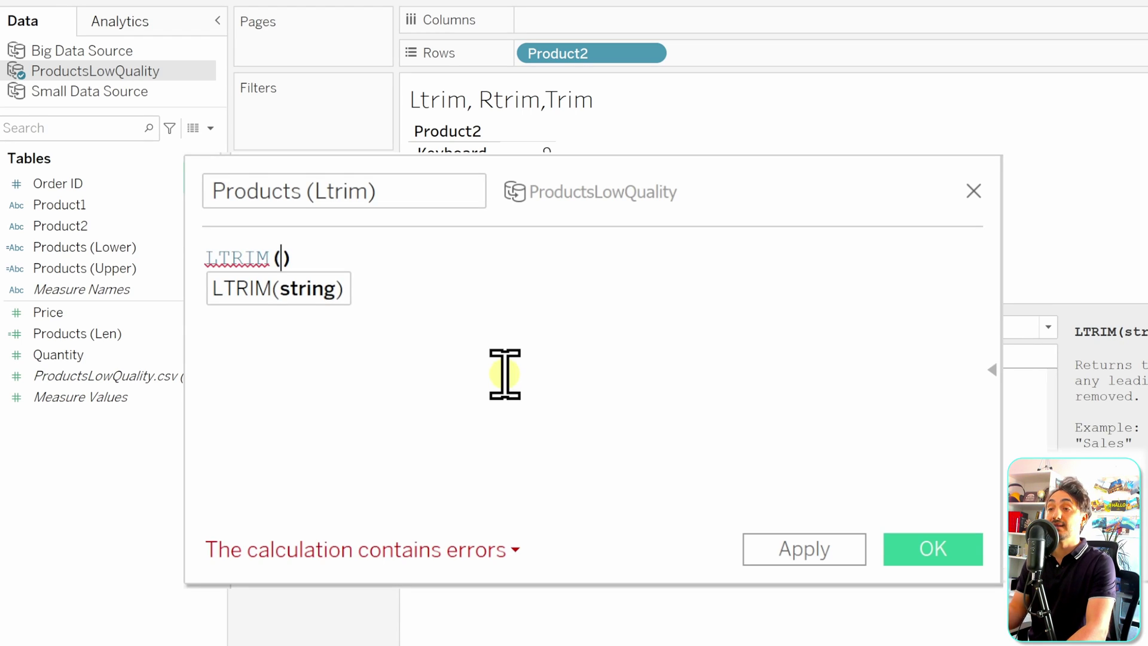
text(Produ)
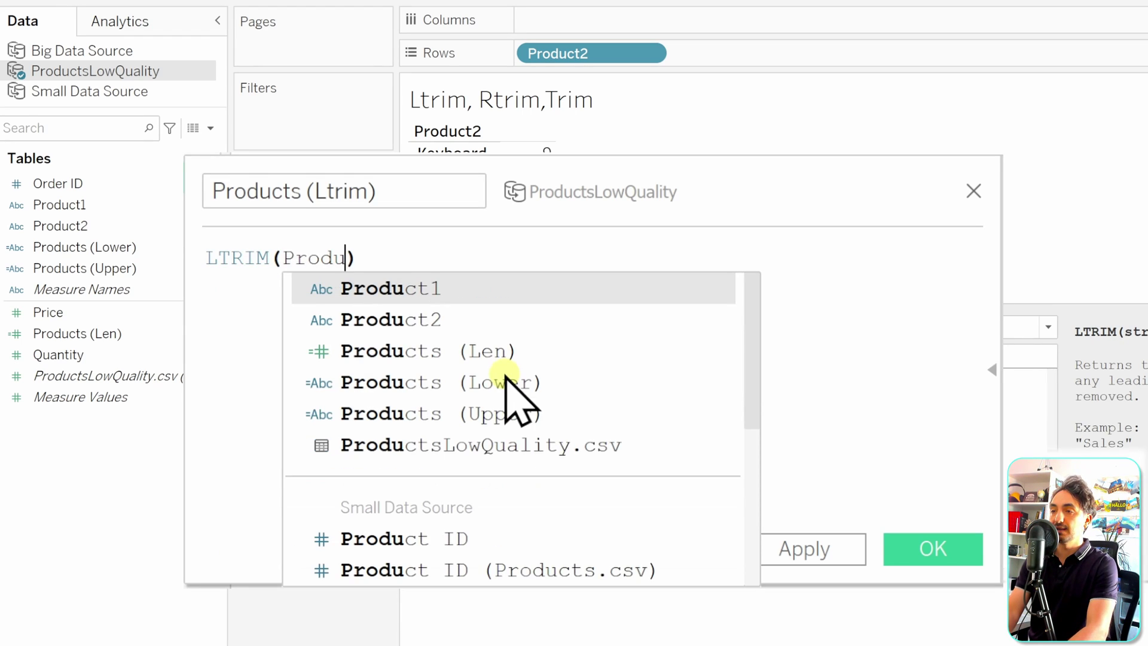
click(487, 319)
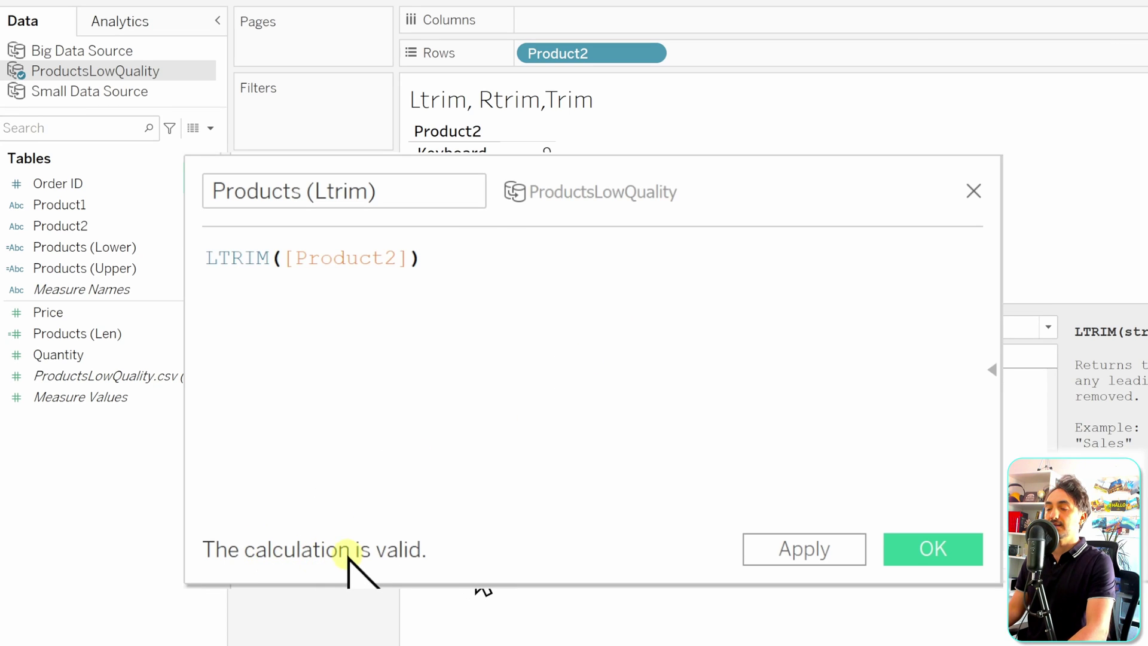
click(921, 547)
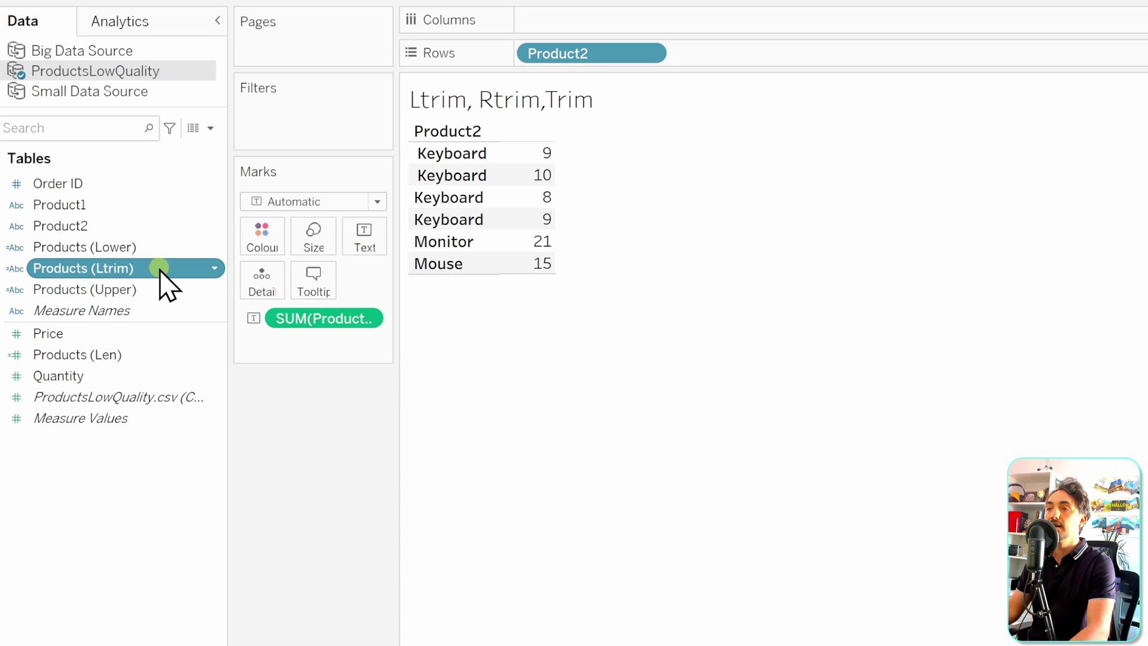
drag(161, 272, 748, 69)
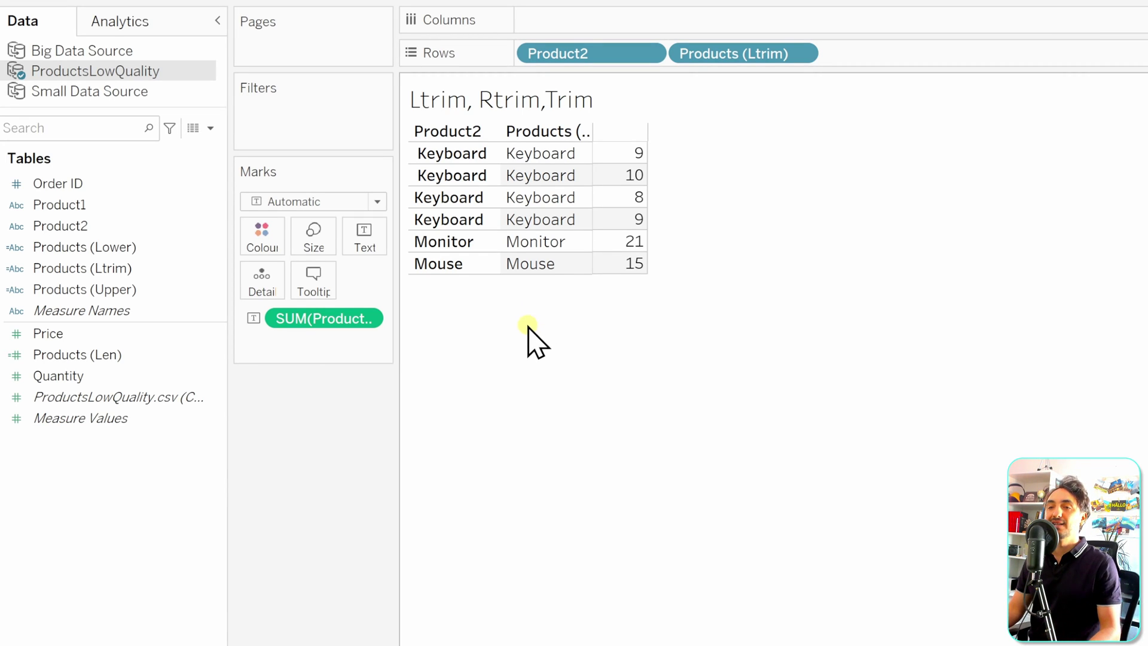
Step: Change the Products (Len) formula to measure the length of [Products (Ltrim)] instead of Product2
click(129, 355)
right_click(131, 357)
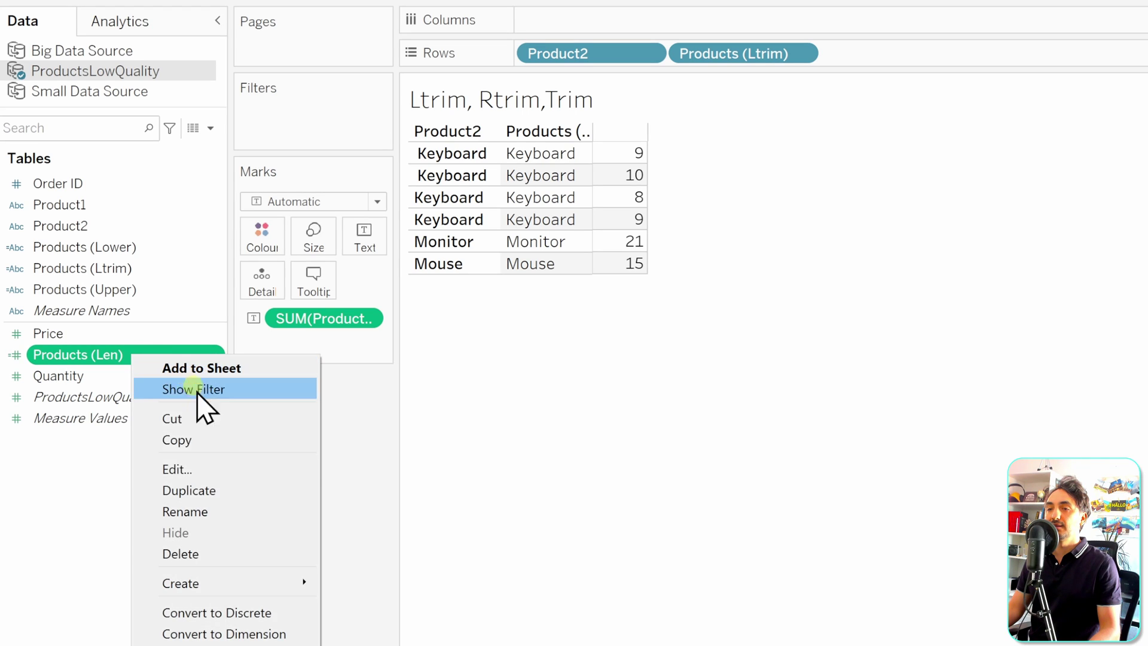
click(217, 467)
drag(508, 392, 428, 395)
key(BackSpace)
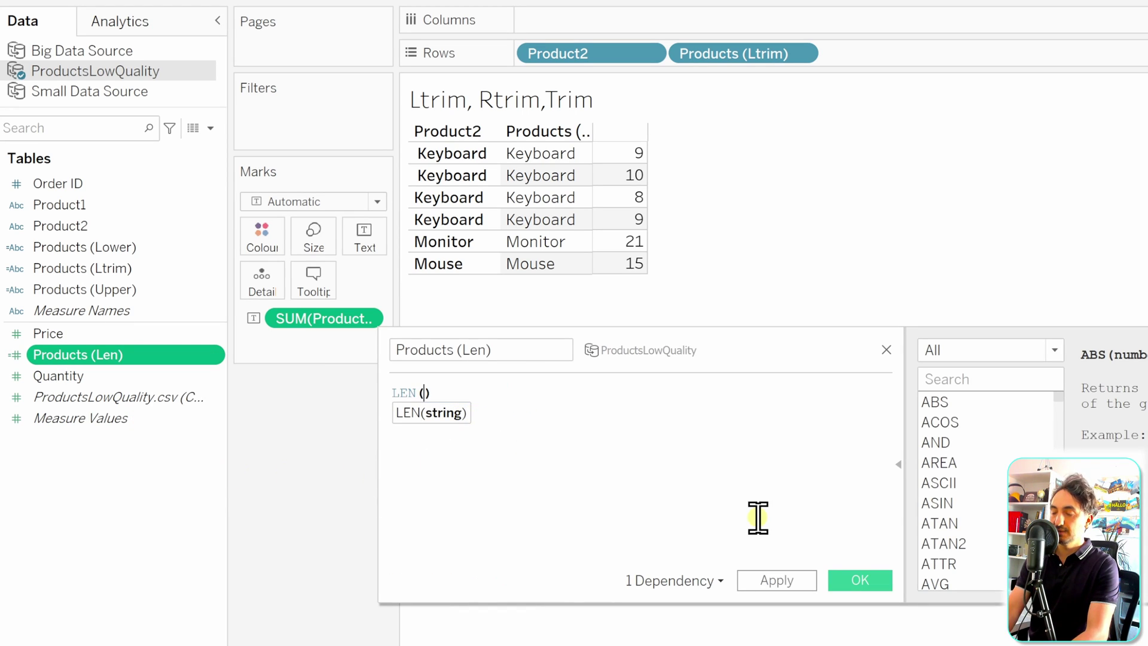
text(Pro)
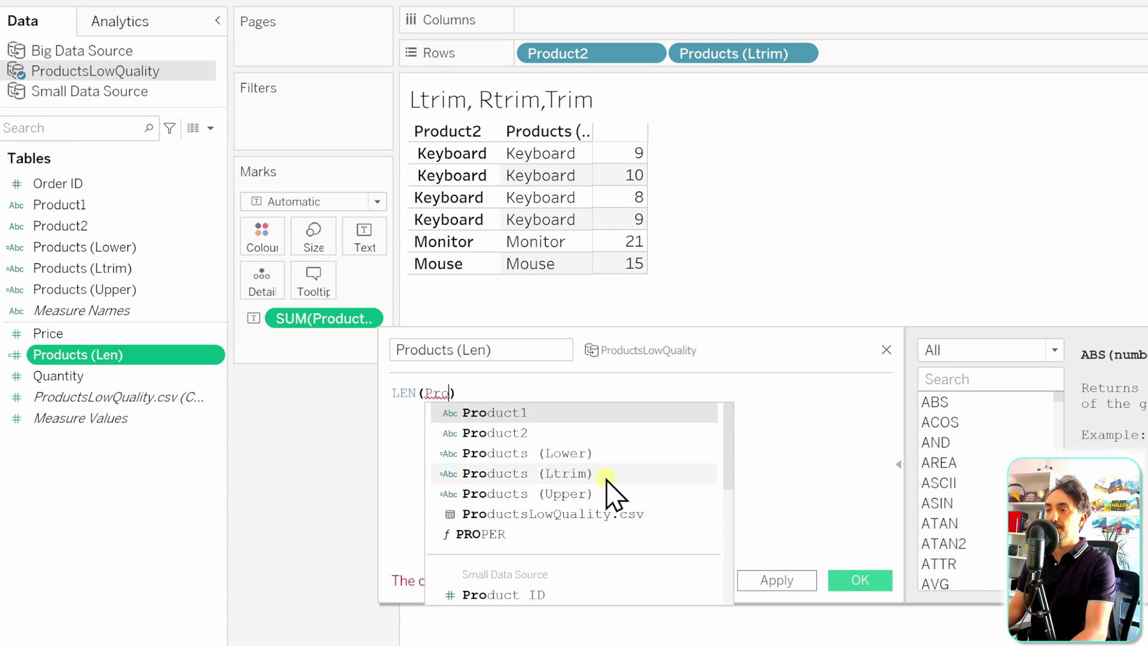
click(613, 475)
click(876, 583)
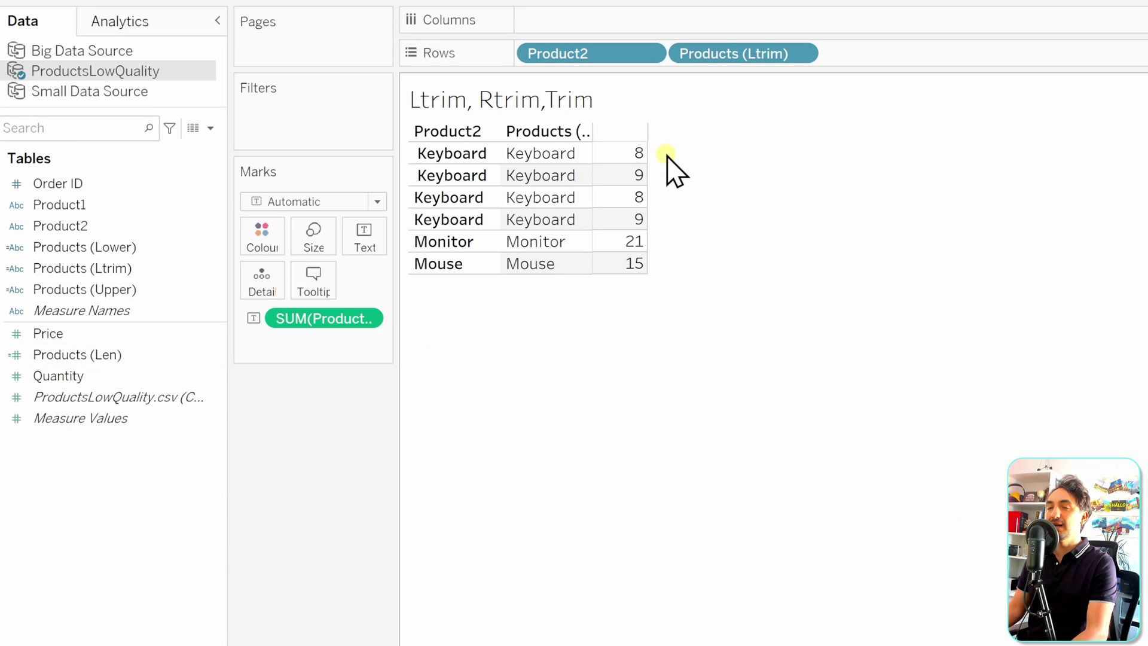
mouse_move(638, 157)
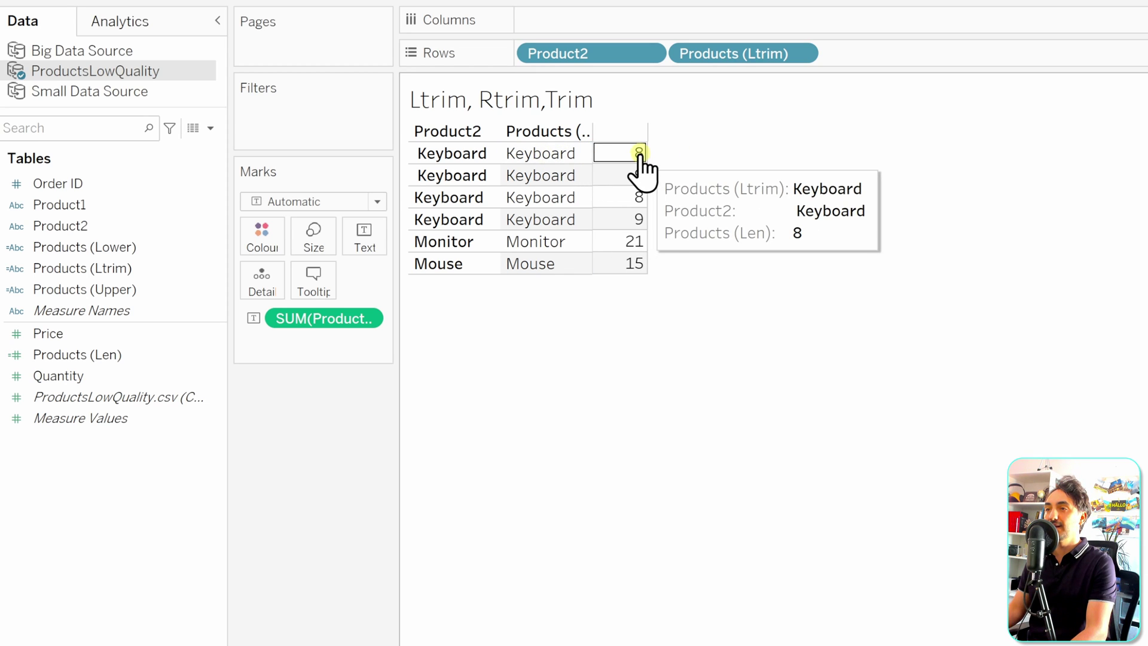
mouse_move(637, 178)
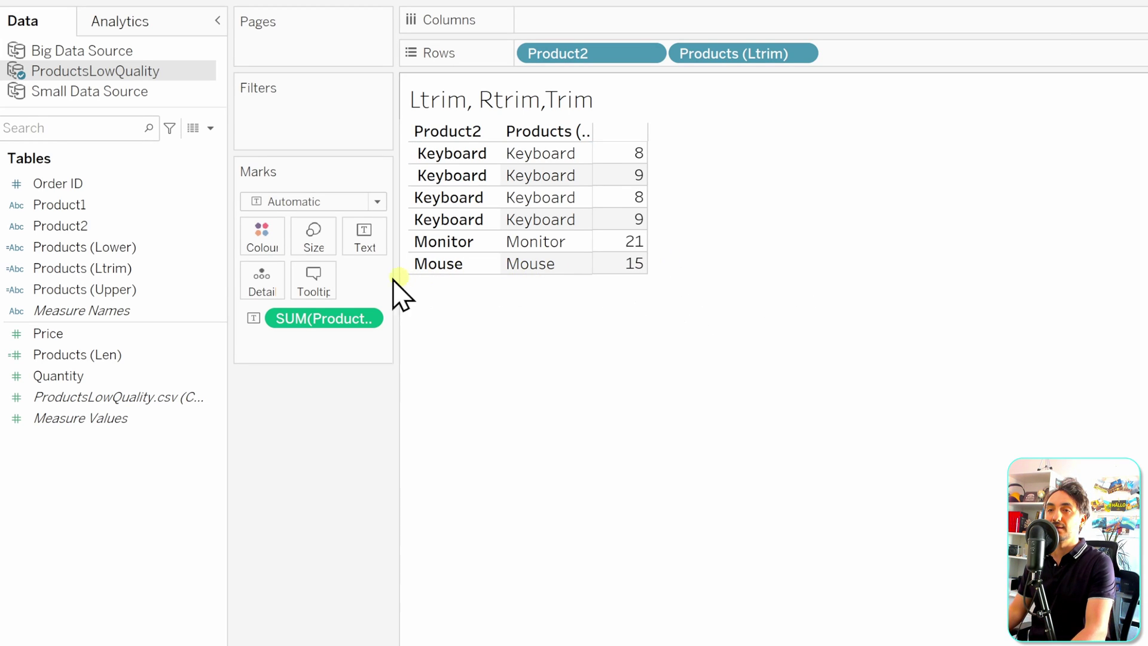
Step: Edit the Products (Ltrim) calculation so its formula is RTRIM(LTRIM([Product2]))
click(128, 268)
right_click(139, 270)
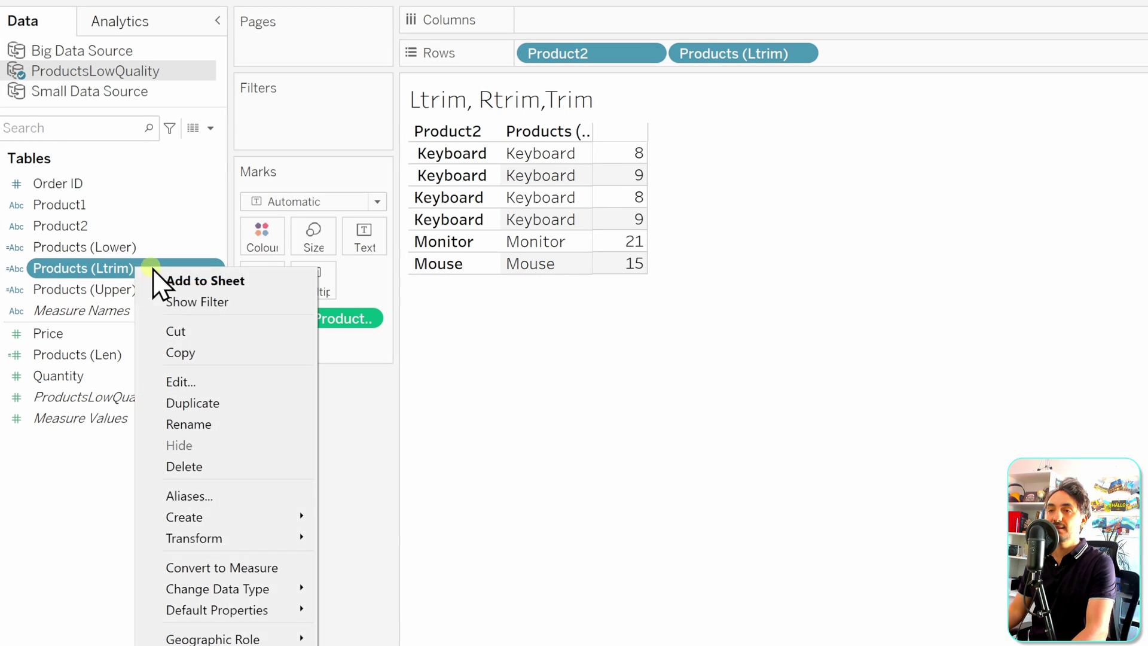
click(230, 382)
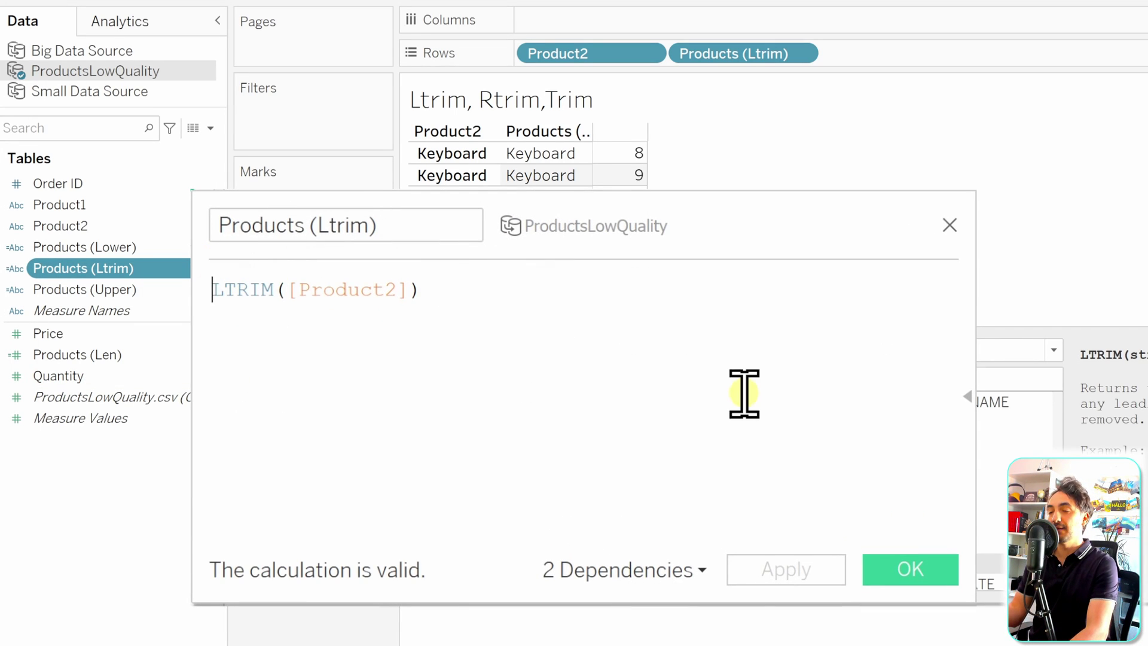
text(RTRIM()
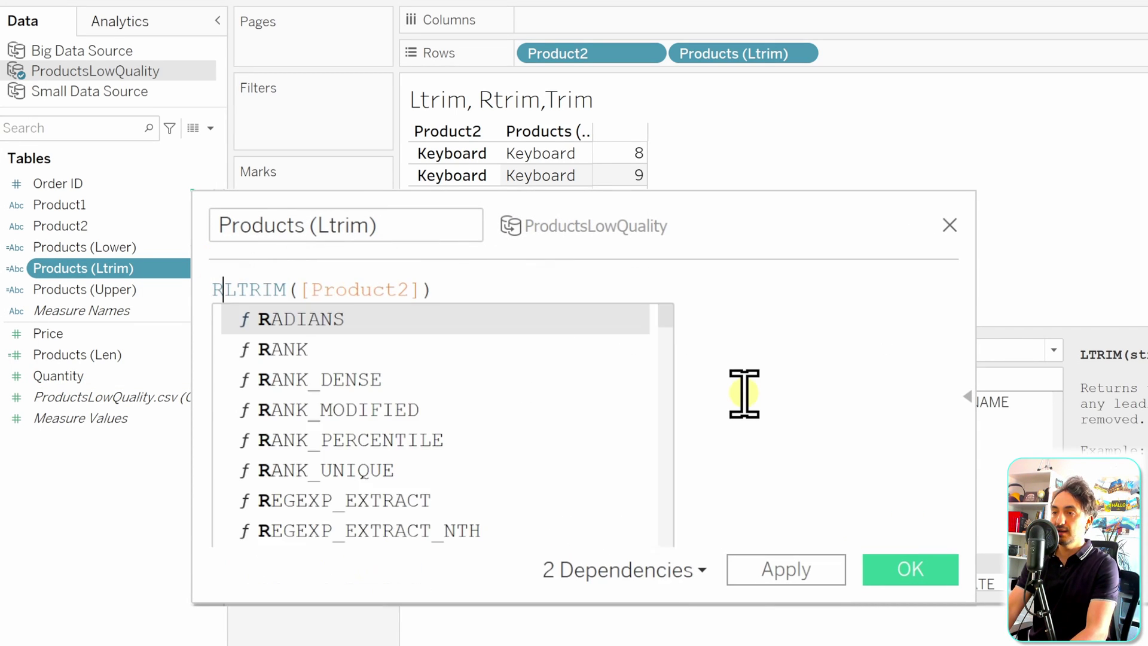
key(End)
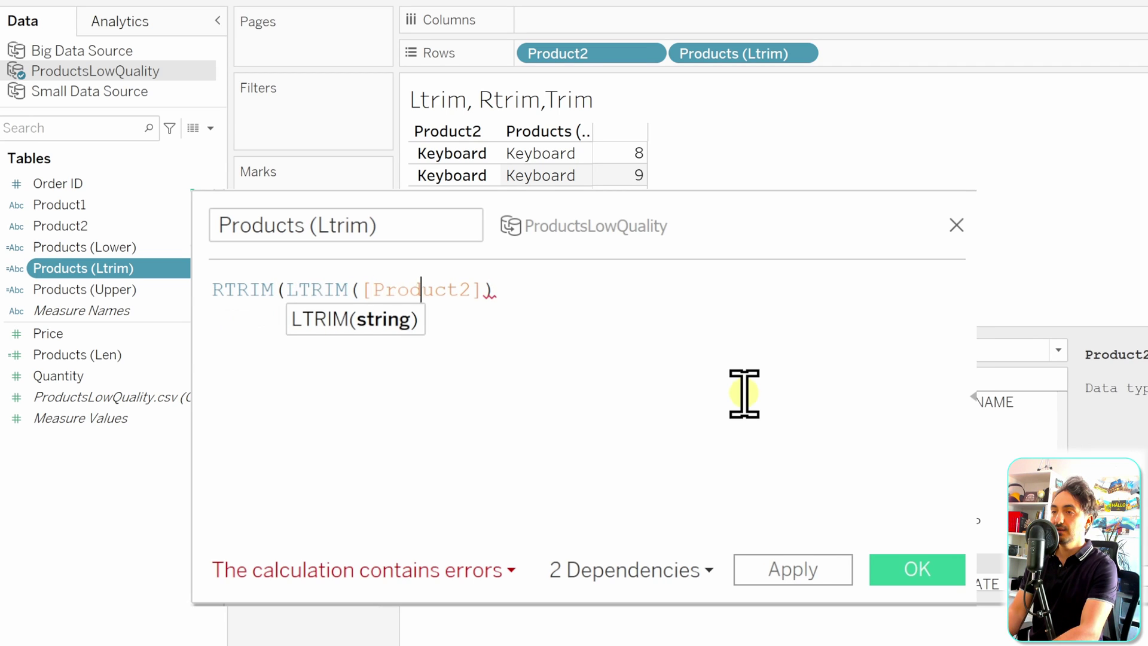
text())
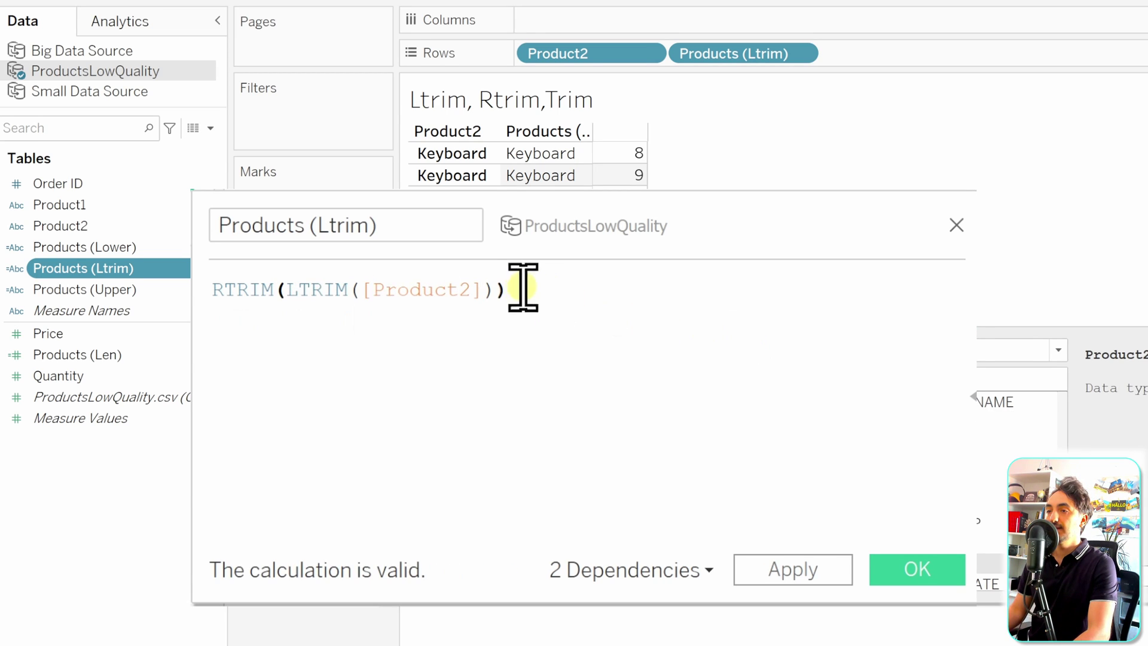
Step: Rename the calculated field as Products (Trim) and save the calculation
click(412, 221)
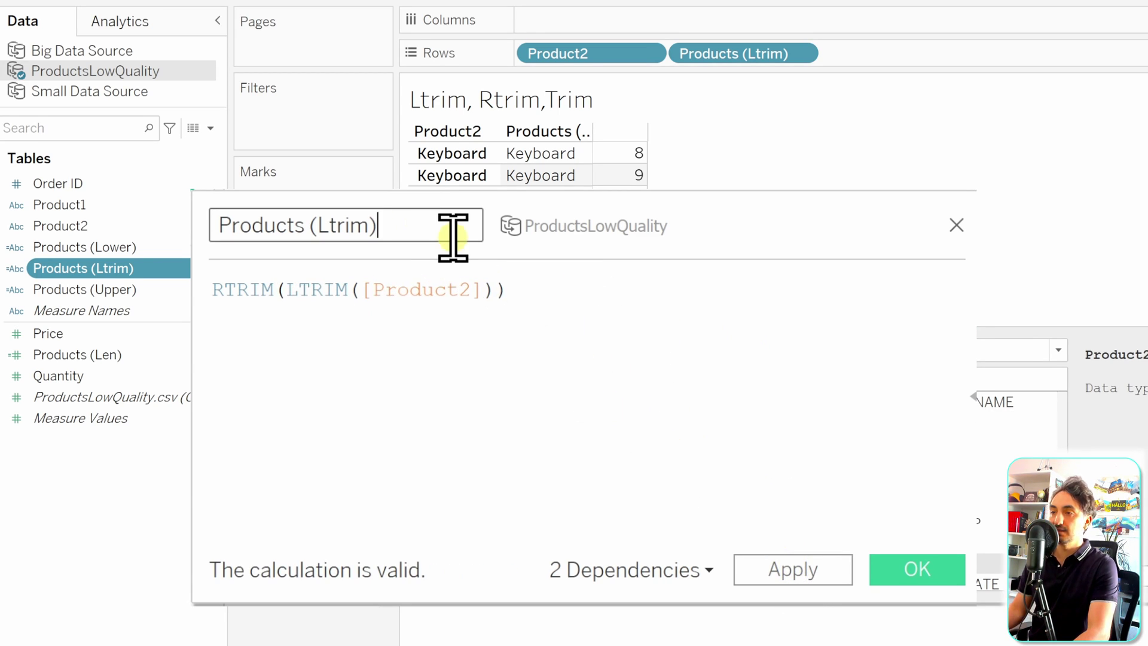
text())
click(925, 574)
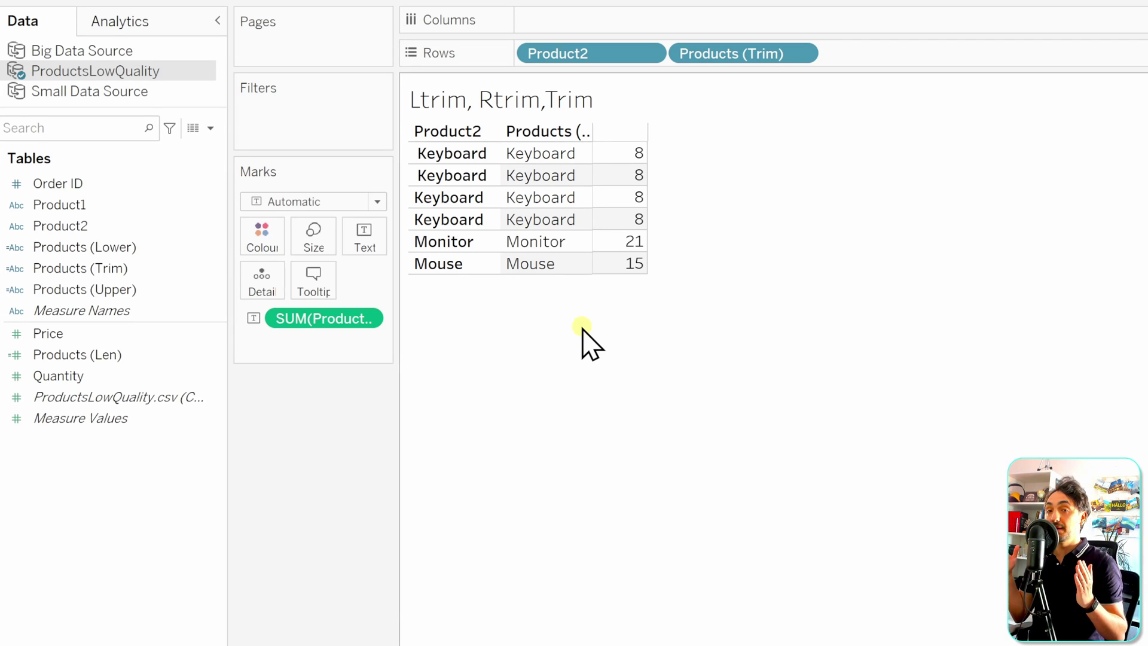
mouse_move(637, 224)
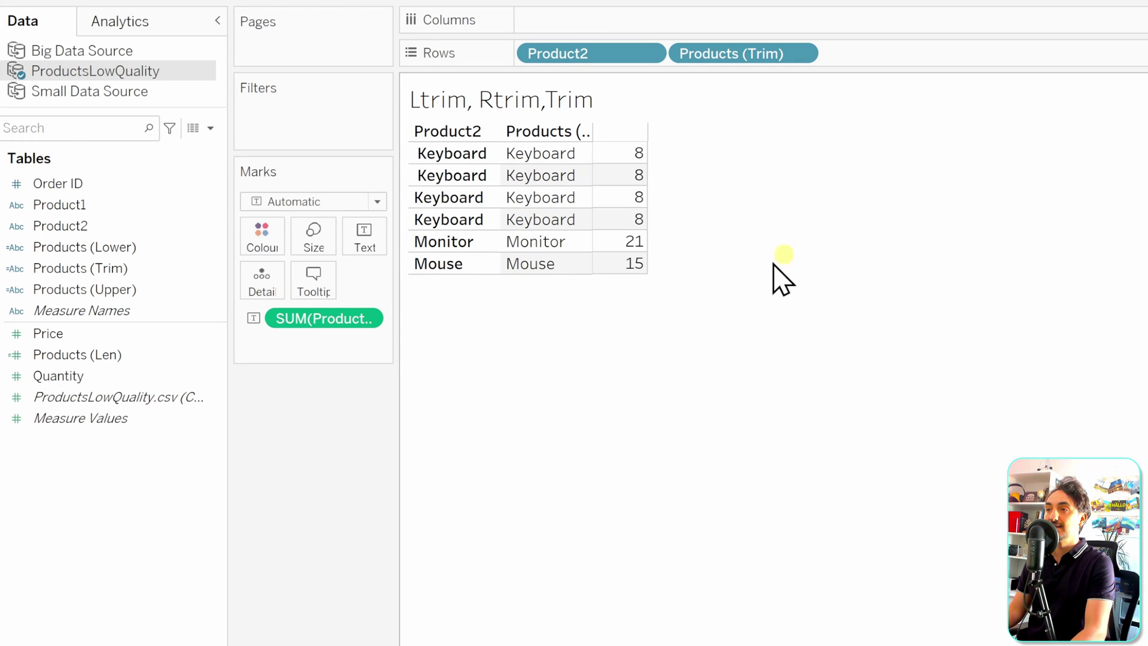
Step: Replace Product2 in the rows with Products (Len) converted to a dimension, placed after Products (Trim)
drag(597, 56, 197, 505)
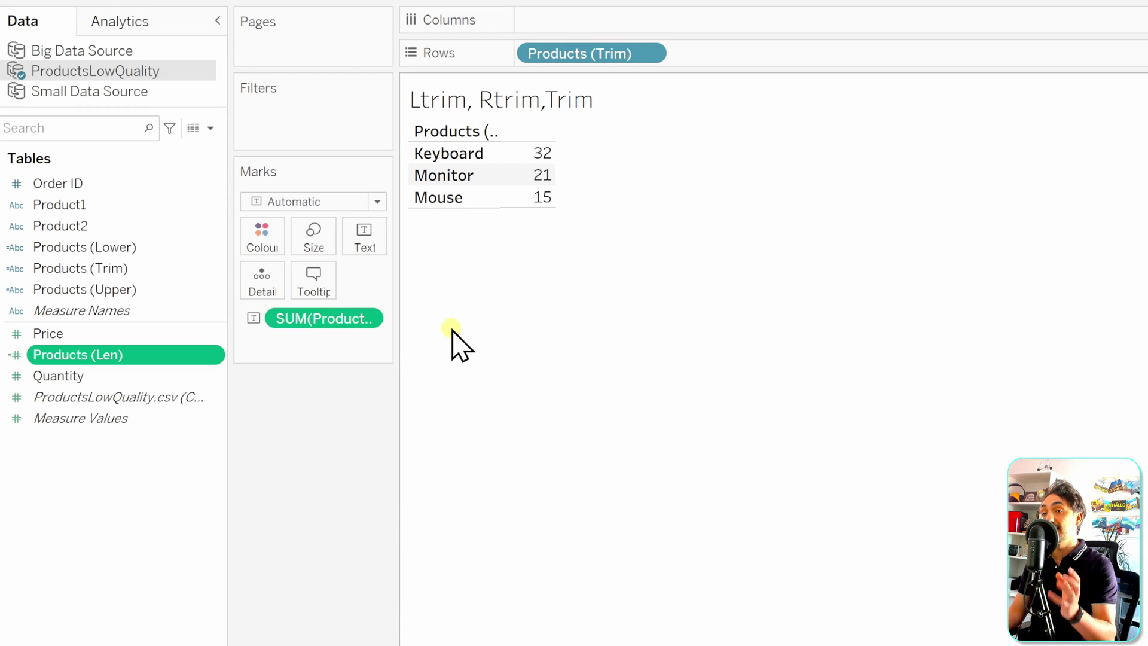
right_click(146, 356)
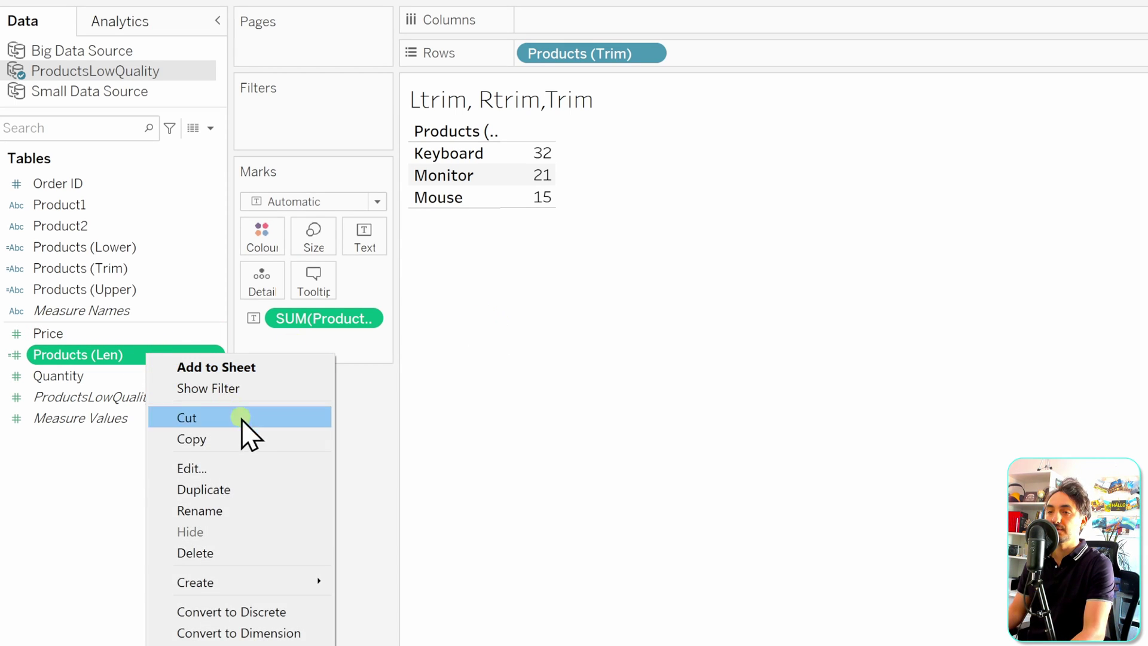
click(288, 633)
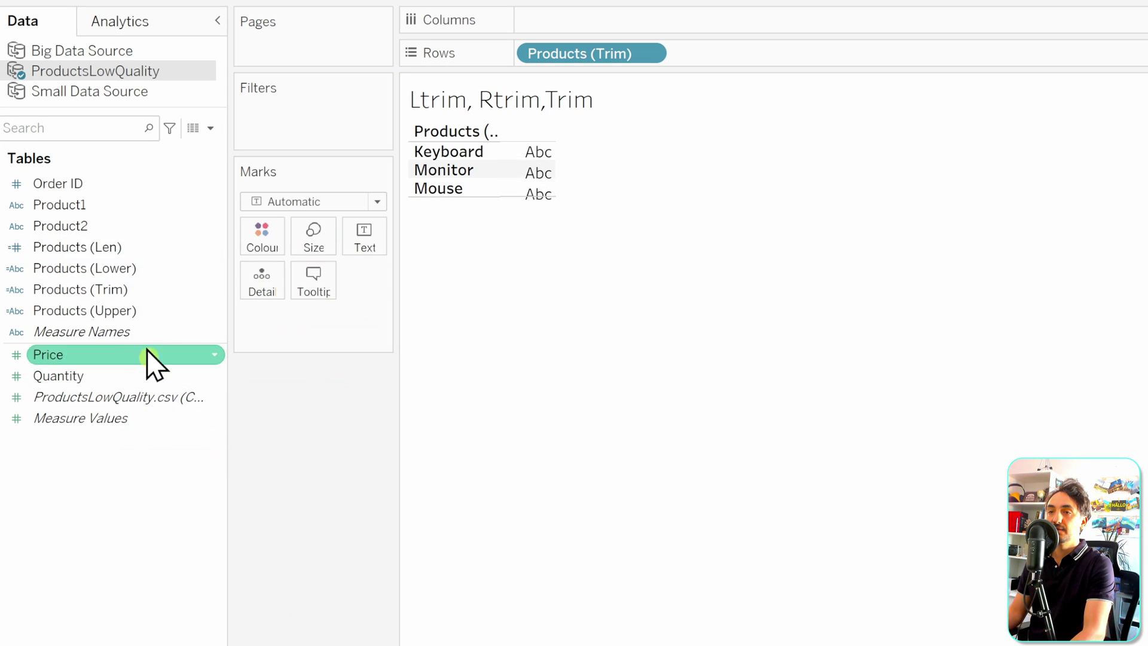
drag(96, 247, 771, 67)
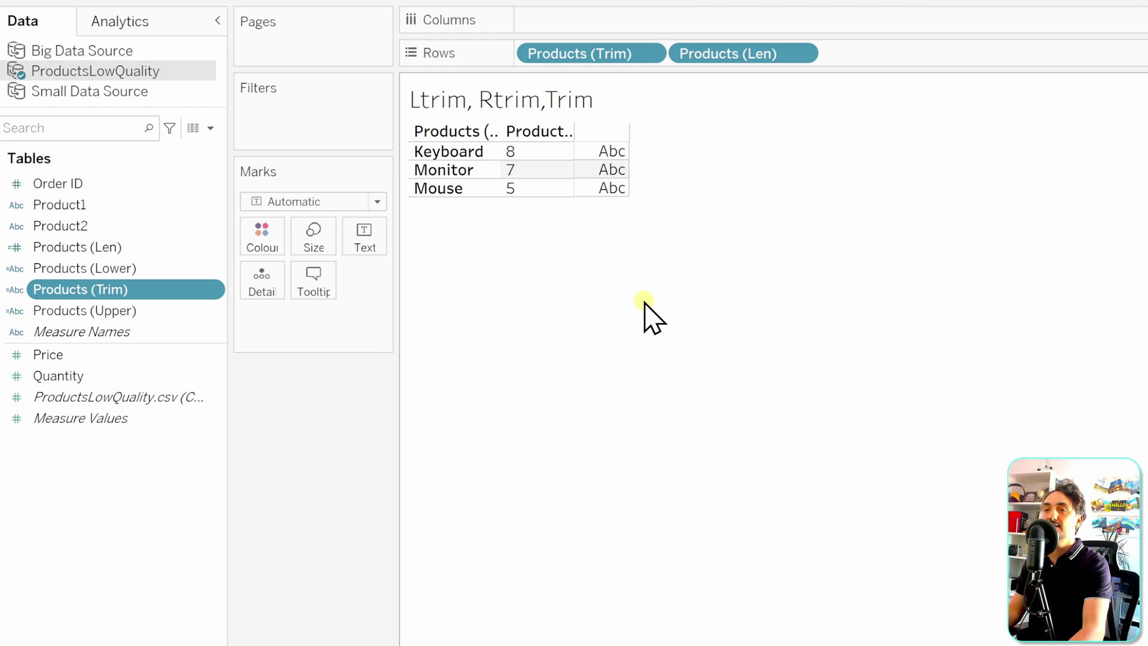
Step: Replace the Products (Trim) formula with TRIM([Product2]) and save the calculation
right_click(83, 290)
click(153, 402)
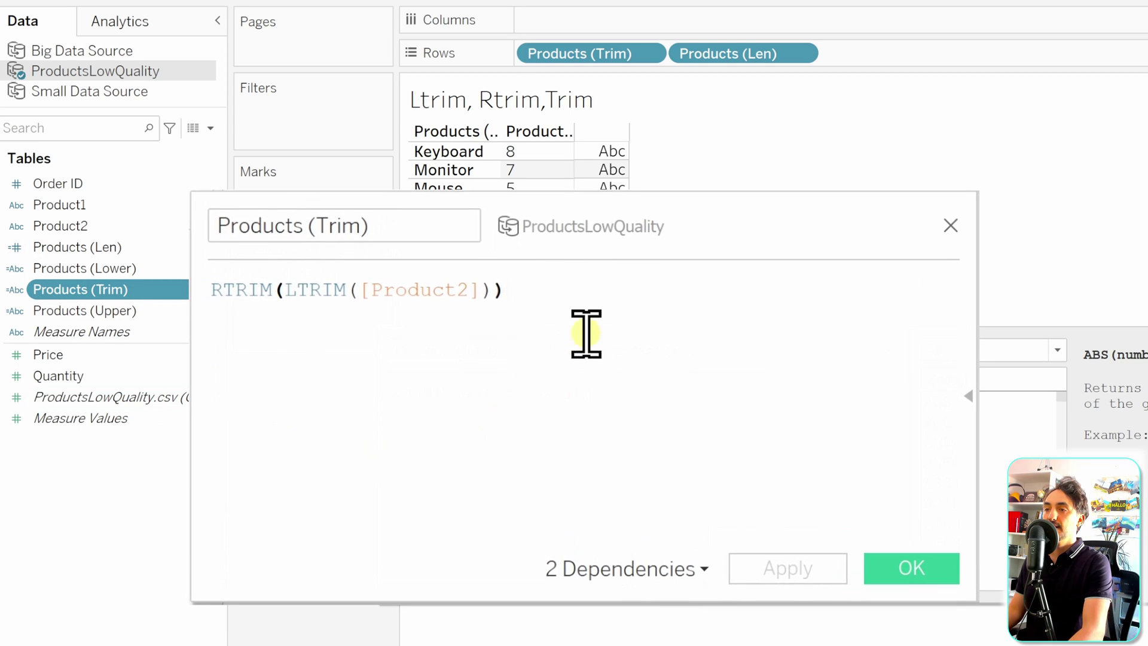
key(ctrl+a)
key(BackSpace)
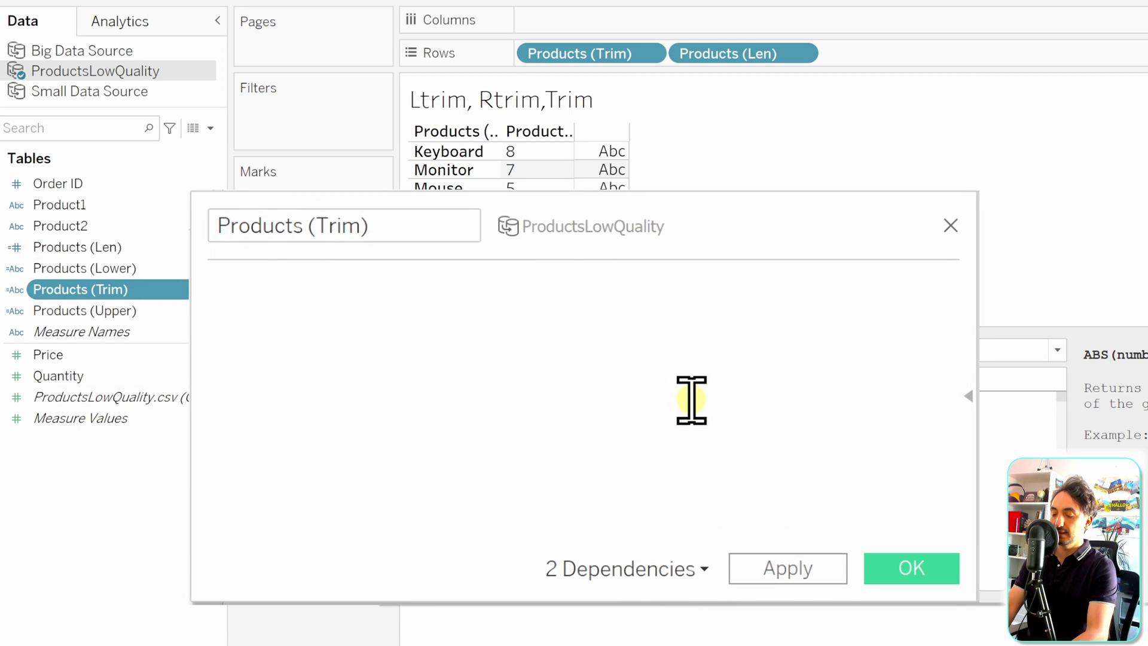
text(TRI)
key(Return)
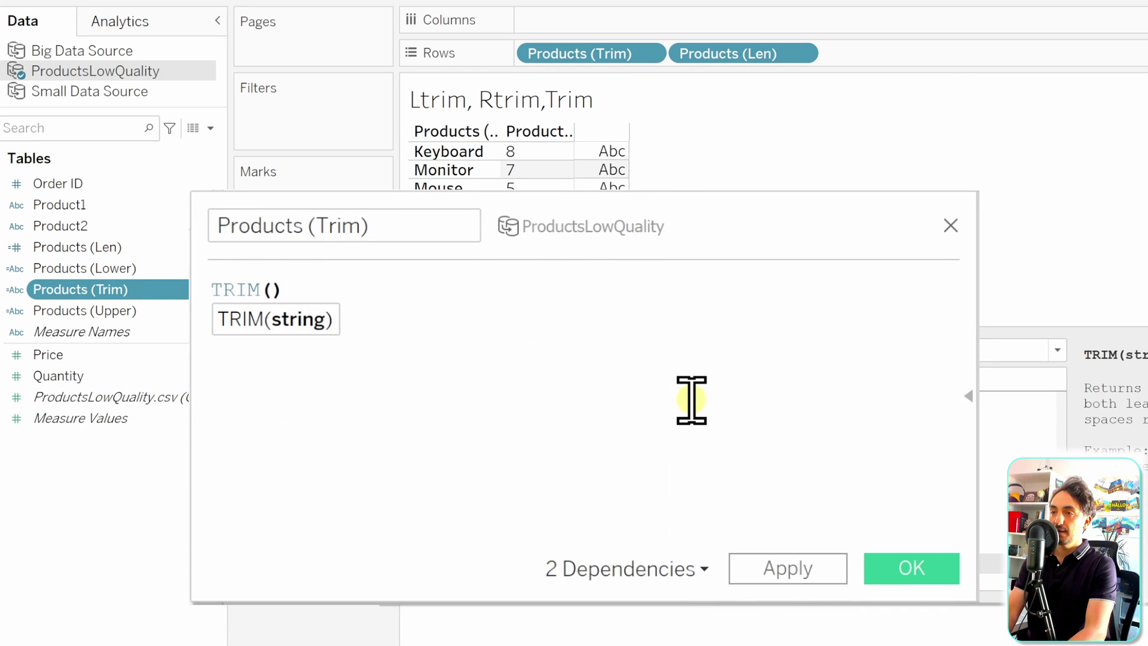
text(Product2)
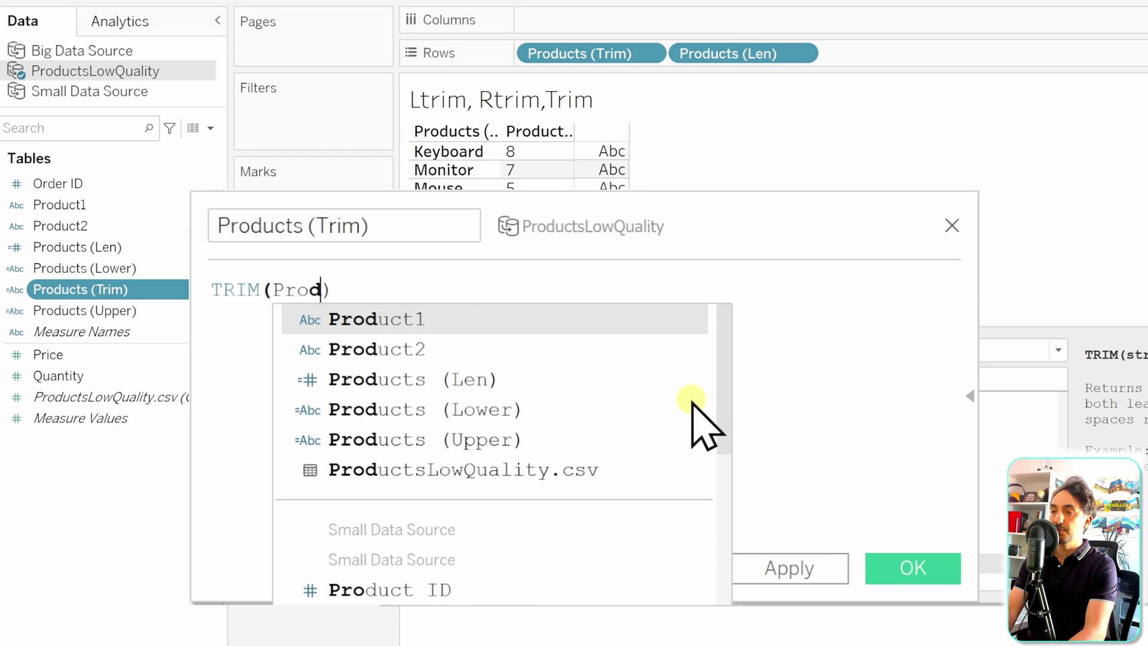
key(Return)
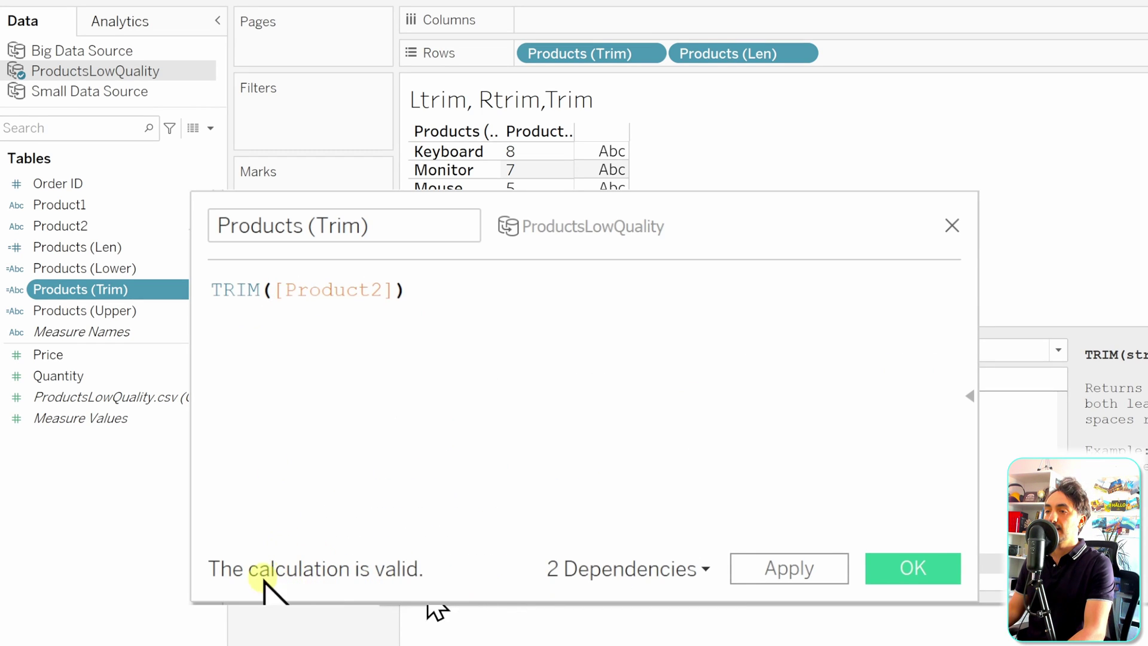
click(925, 575)
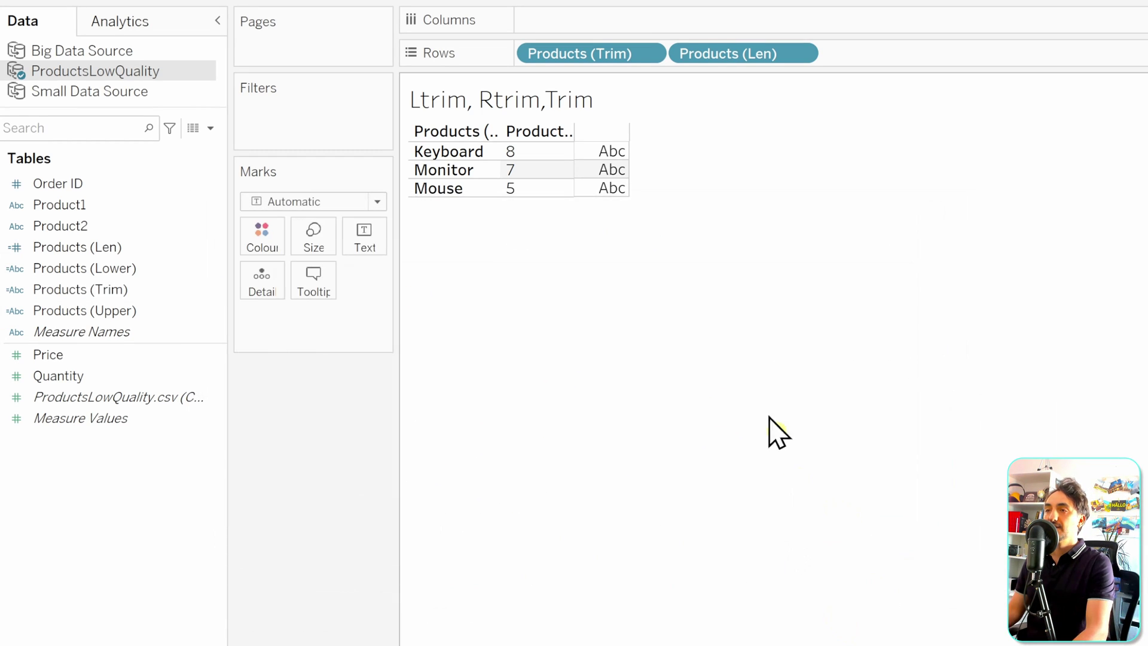
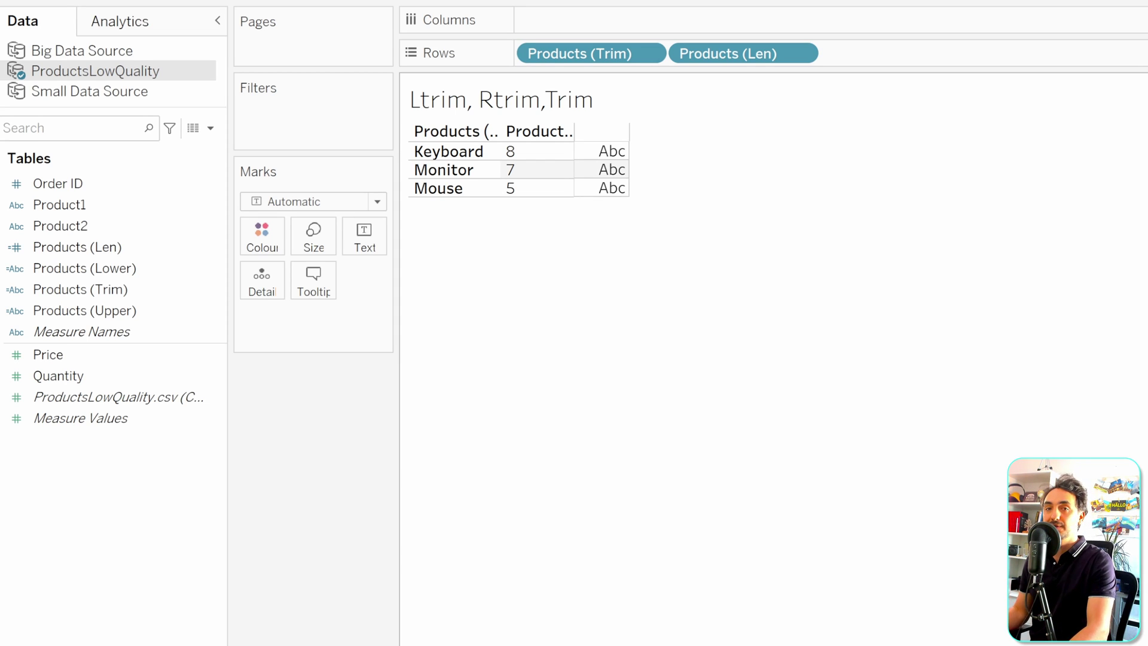
Step: Create a calculated field Products (CountD) with the formula COUNTD([Product2])
right_click(163, 481)
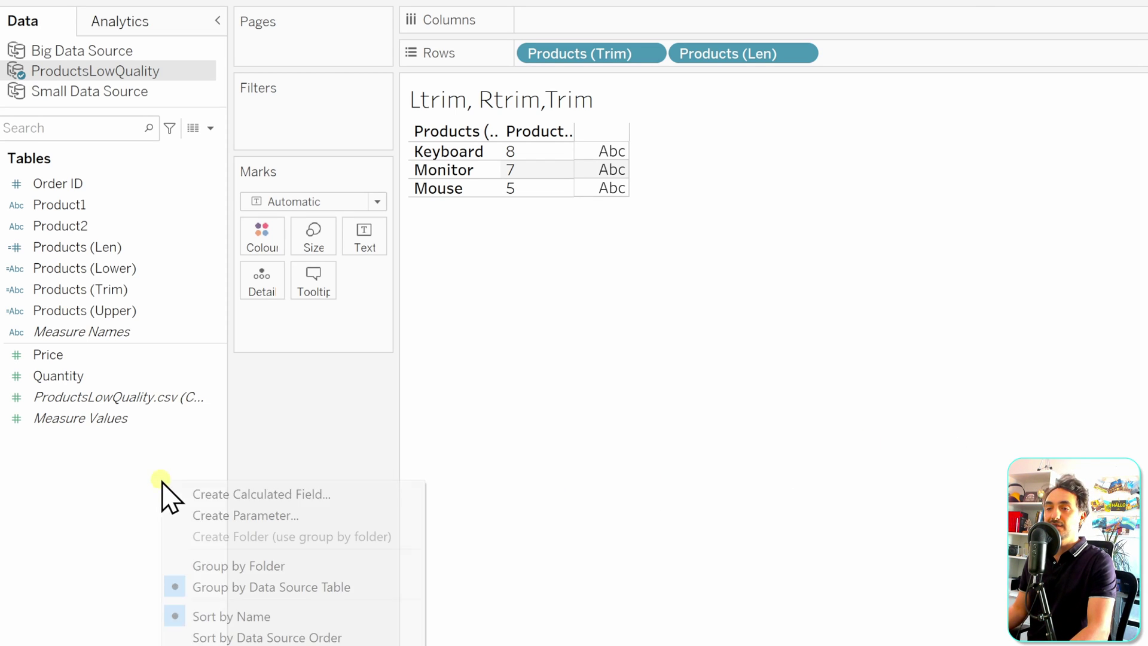
click(220, 491)
text(Produc)
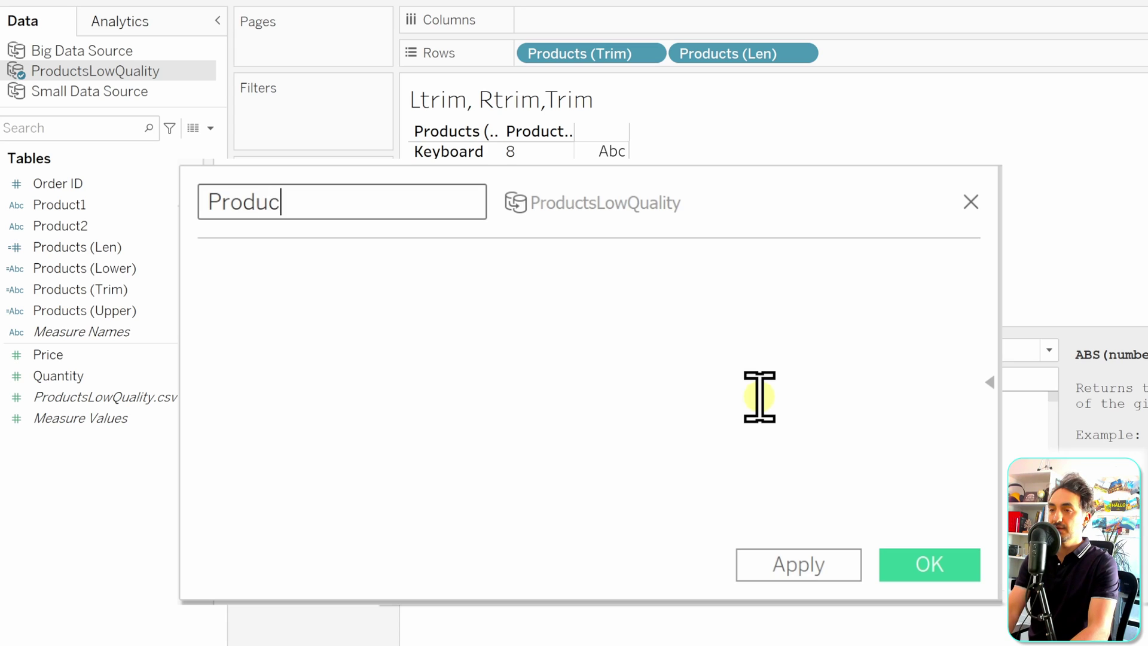
text(ts (CountD)
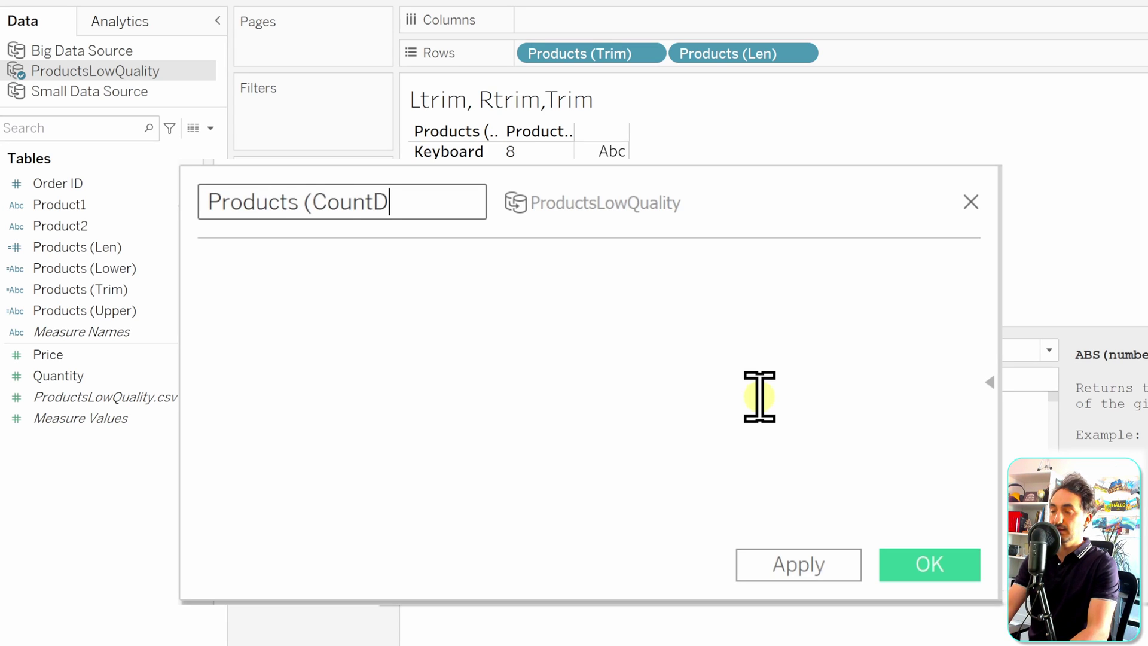
text())
click(691, 344)
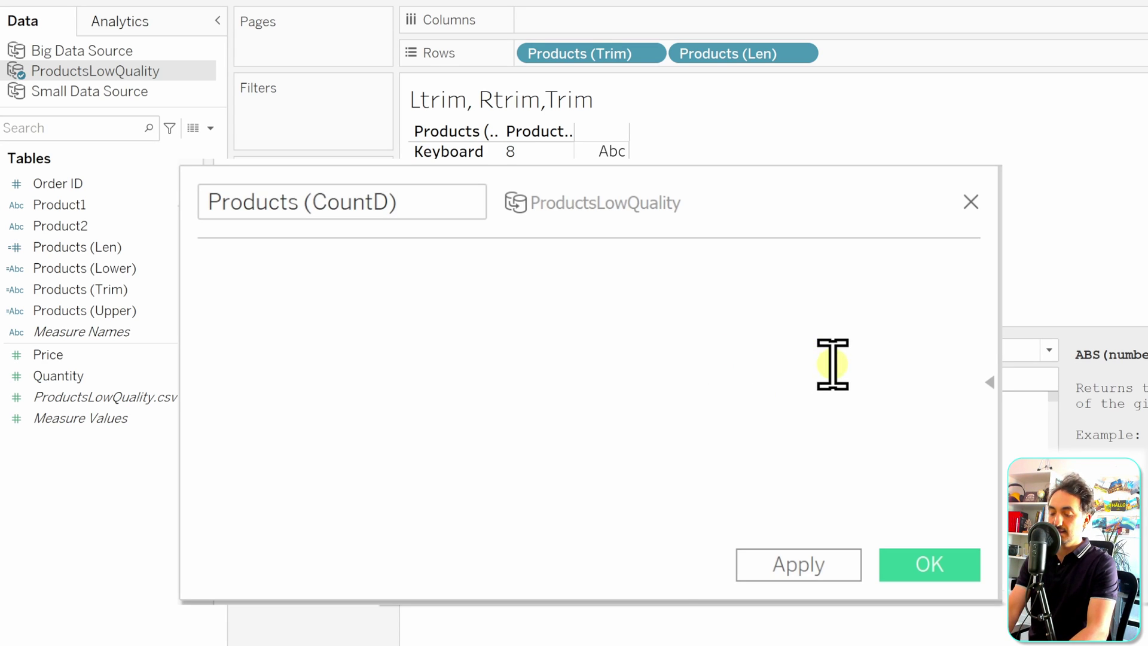
text(COUNT)
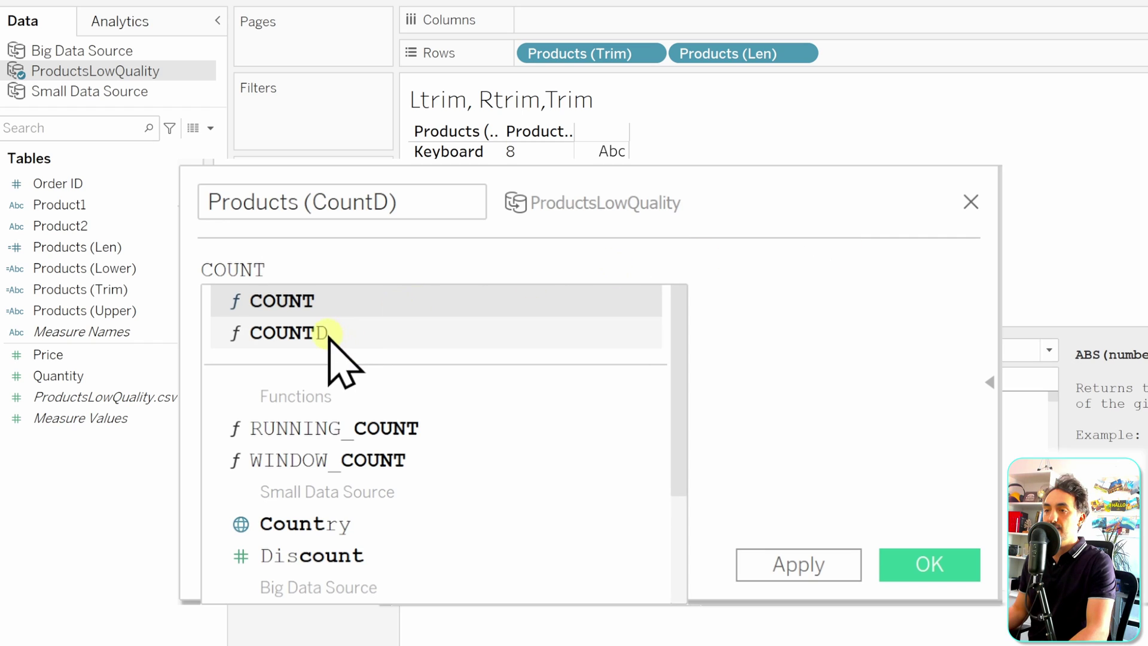
click(329, 335)
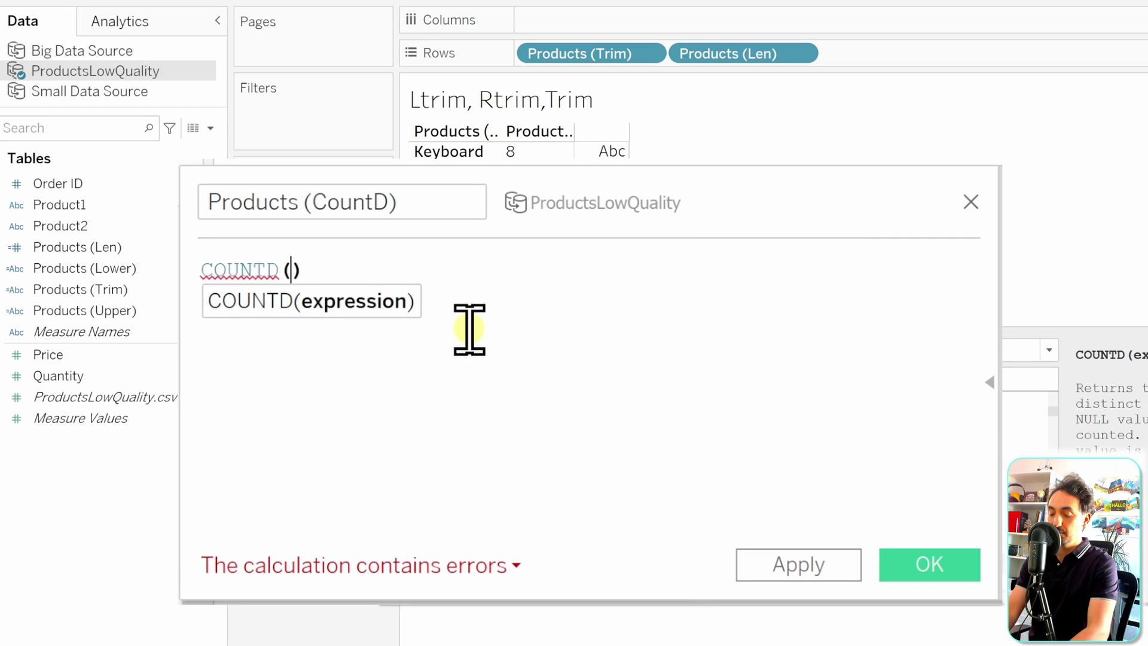
text(Produc)
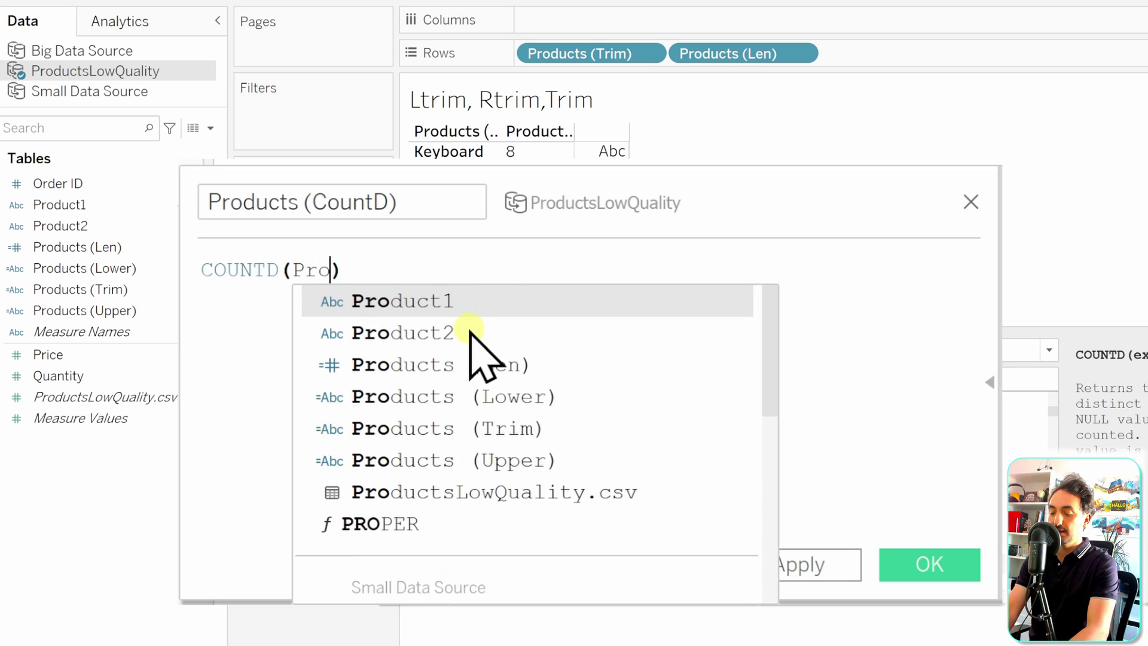
click(469, 330)
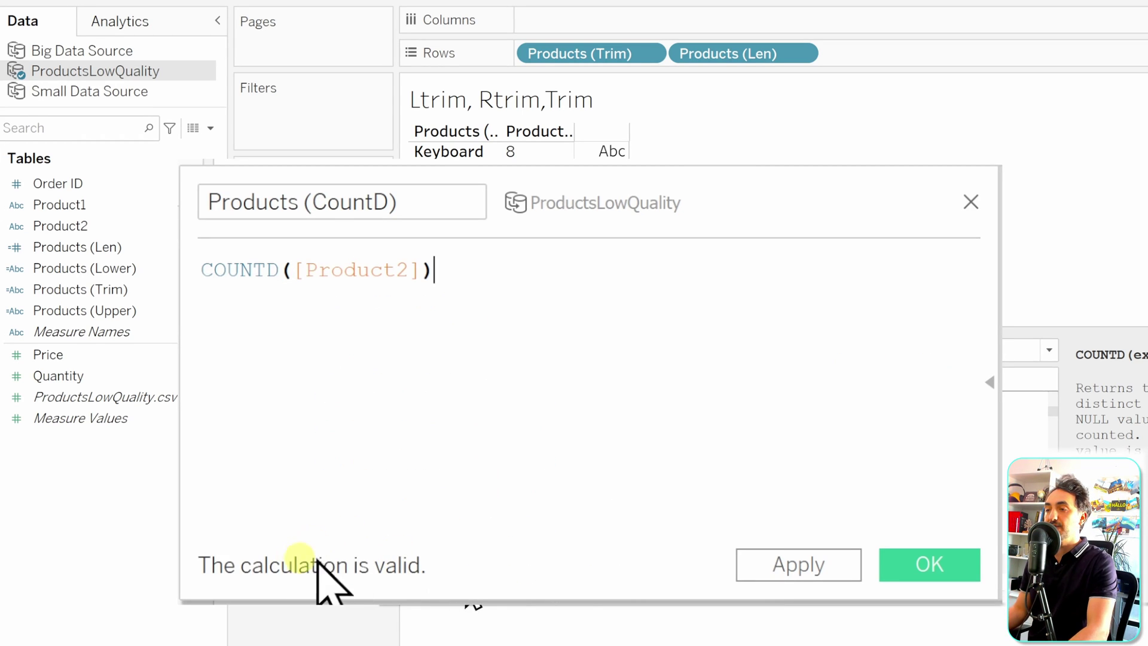
click(926, 567)
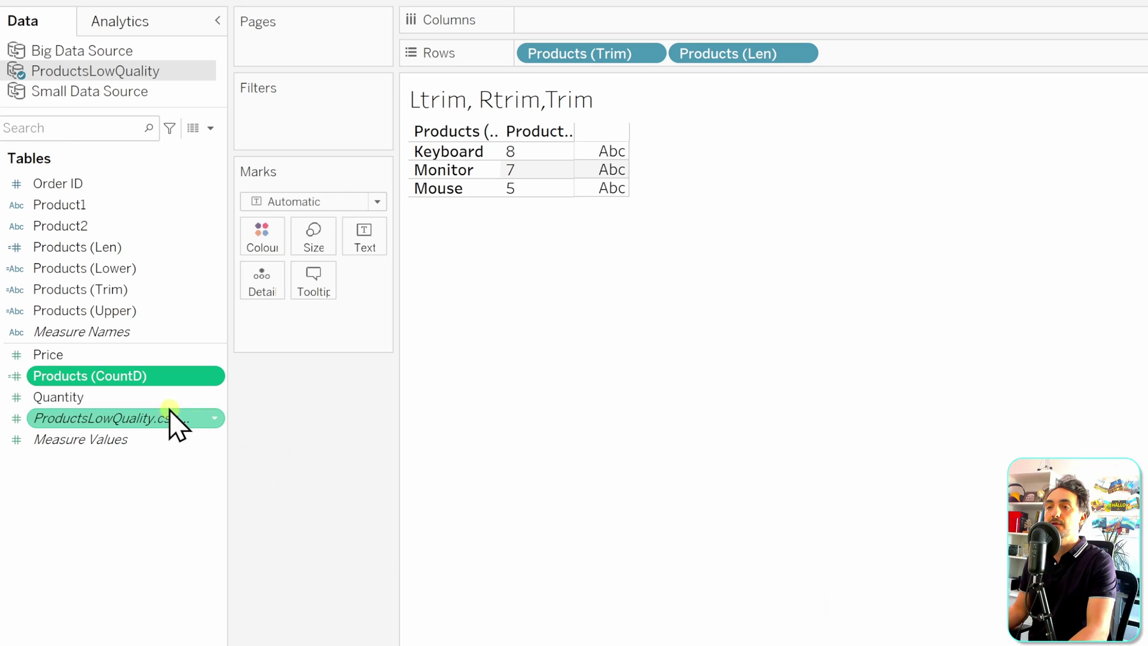
Step: Clear both fields from the rows and show Products (CountD) as the text mark in the view
click(168, 377)
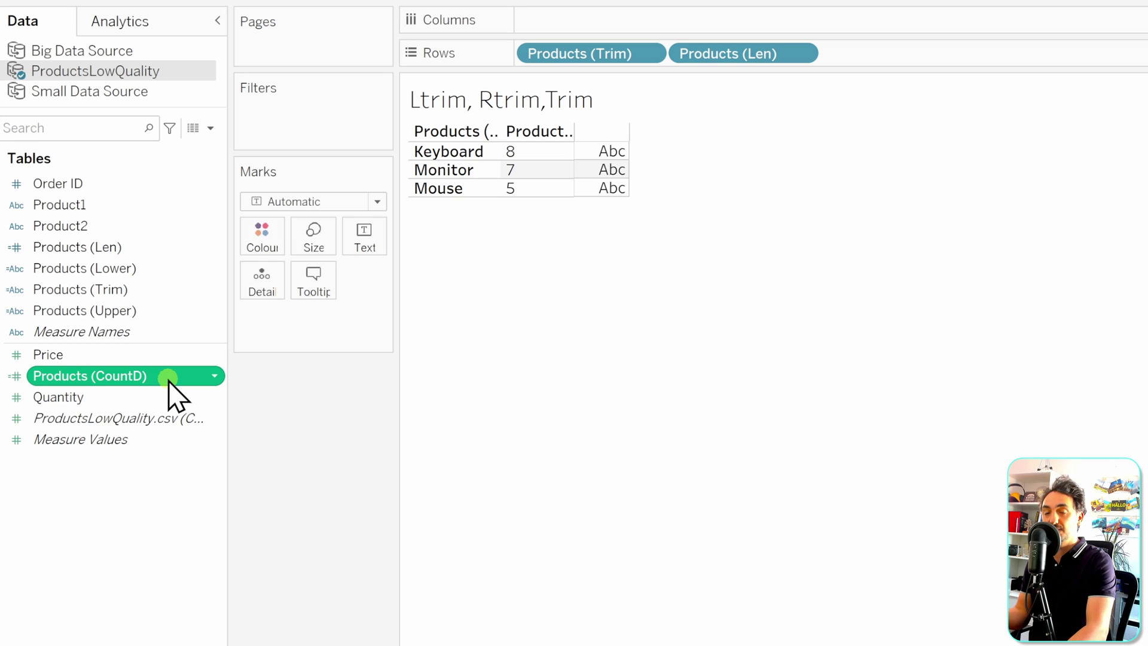
drag(589, 57, 293, 442)
click(122, 376)
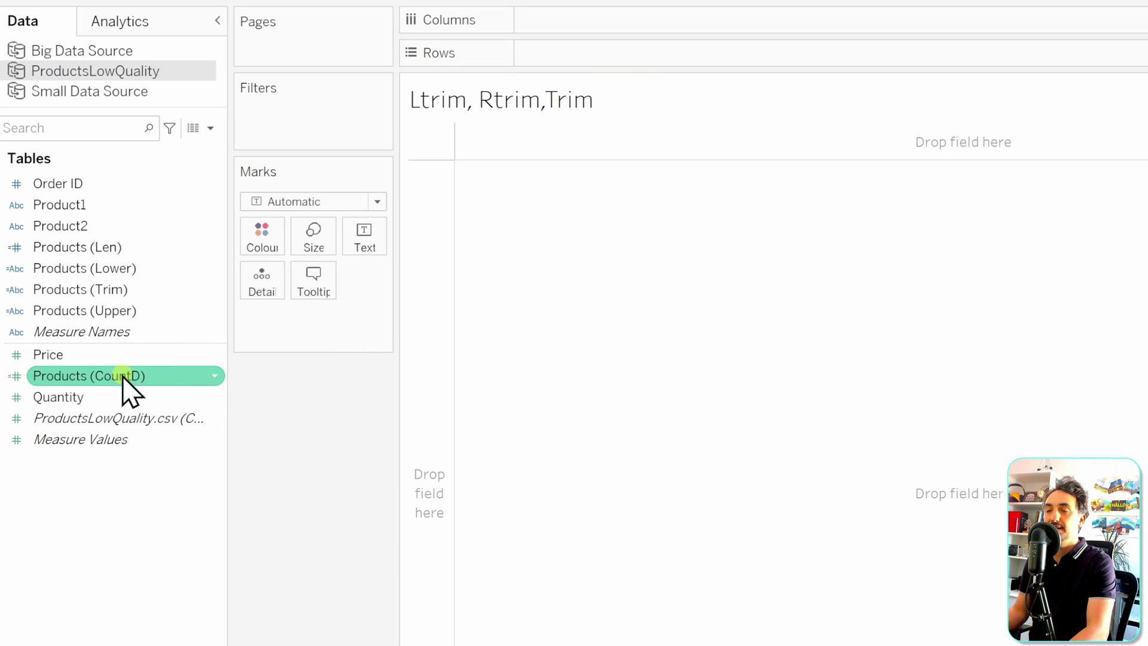
drag(122, 376, 367, 237)
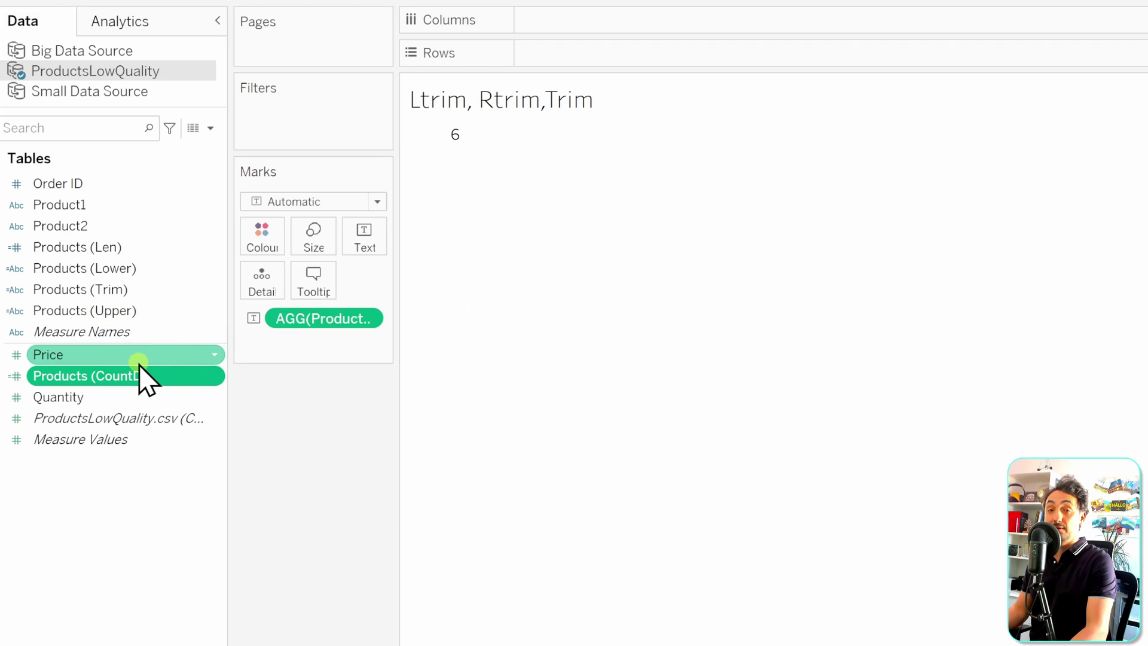
Step: Edit the Products (CountD) calculation so its formula is COUNTD(LTRIM([Product2]))
right_click(133, 376)
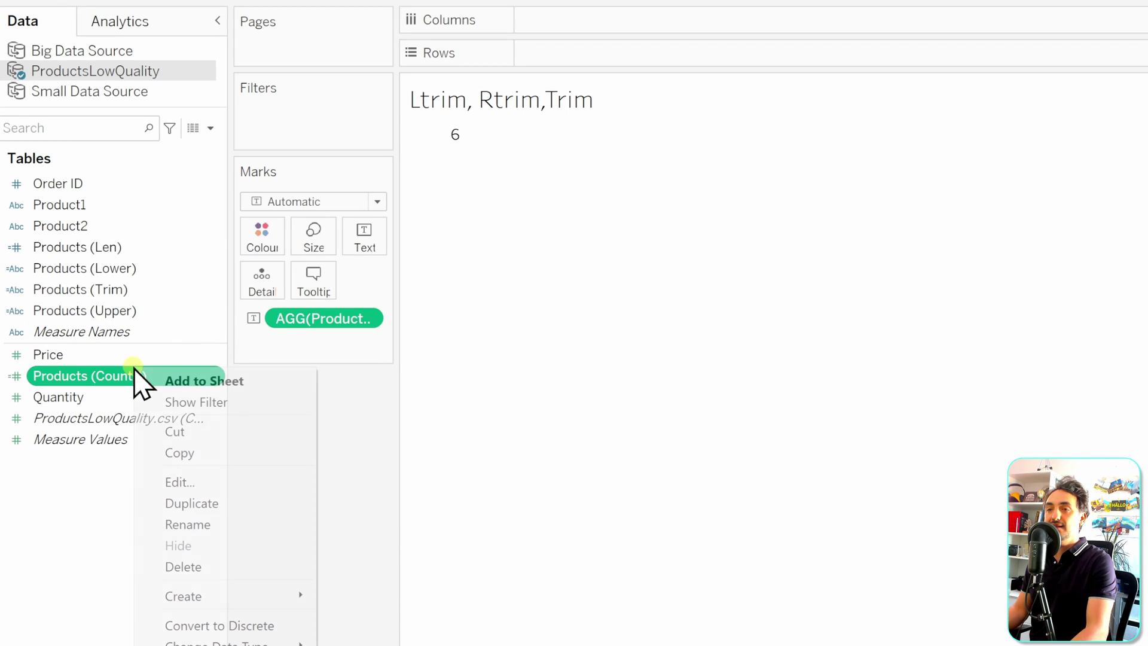
click(216, 480)
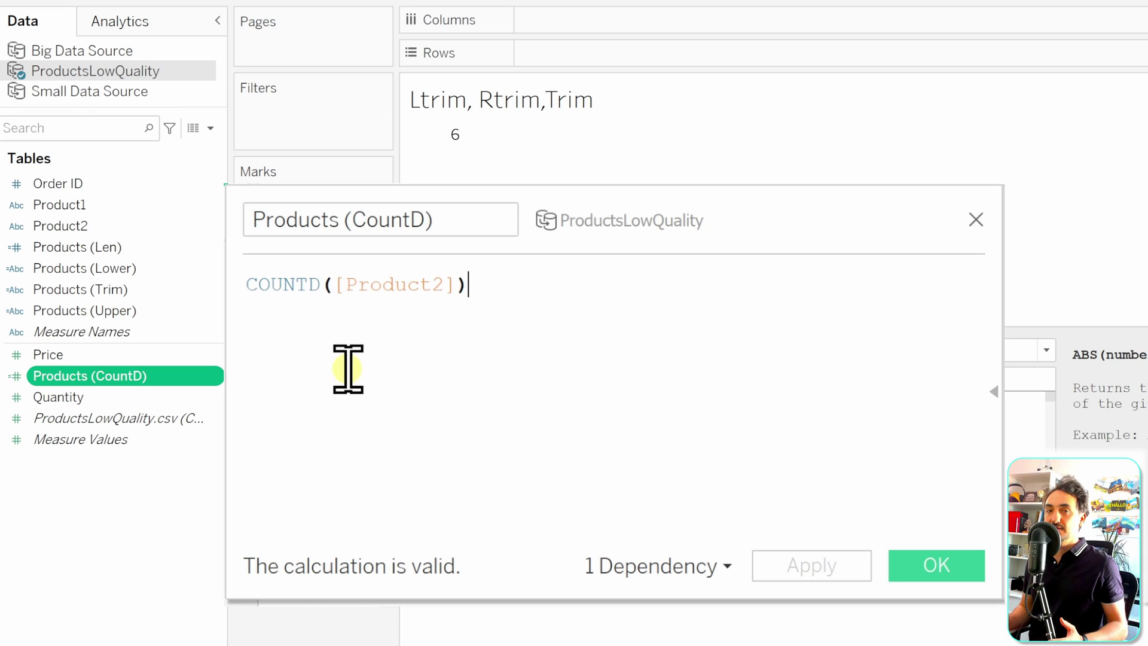
click(332, 284)
text(LTRIM)
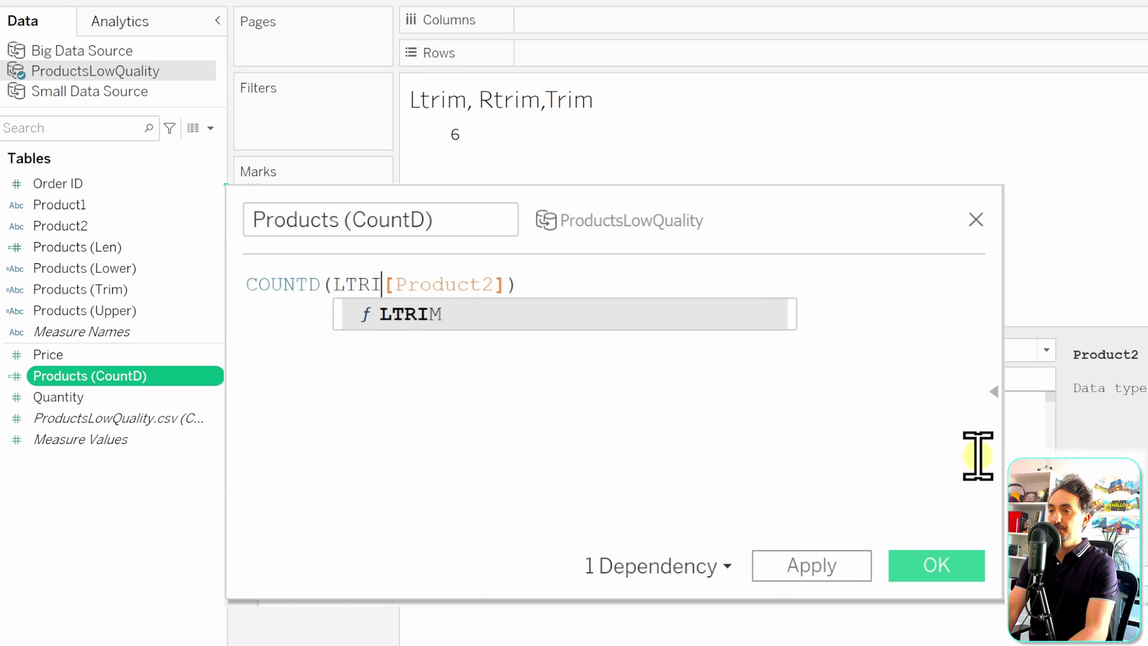
text(()
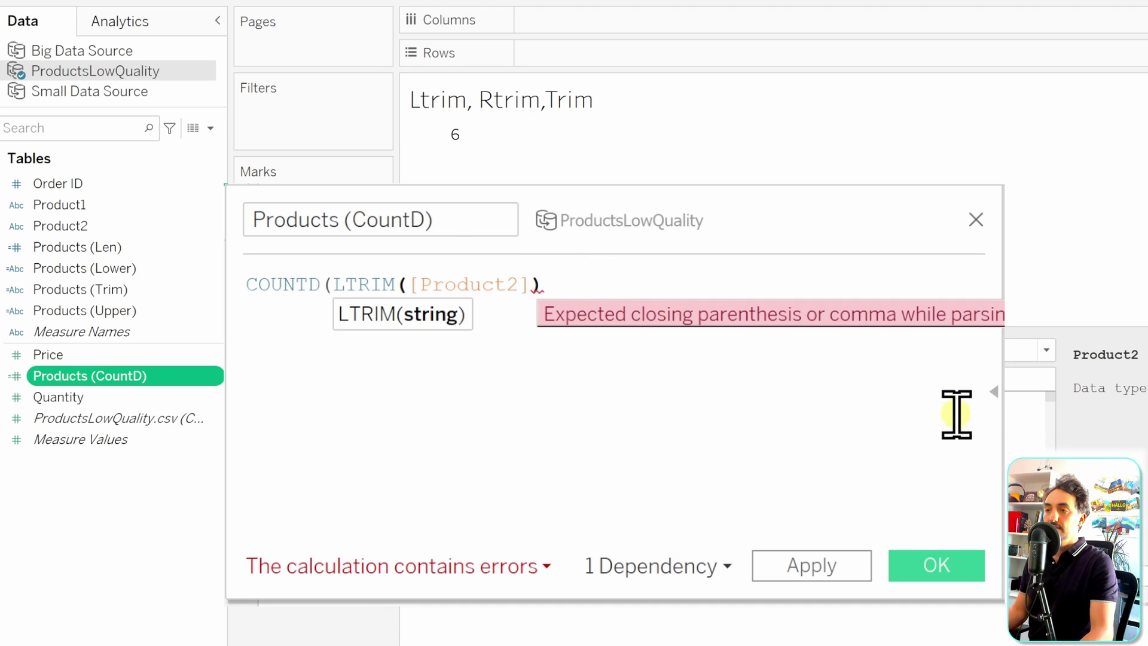
click(763, 313)
text())
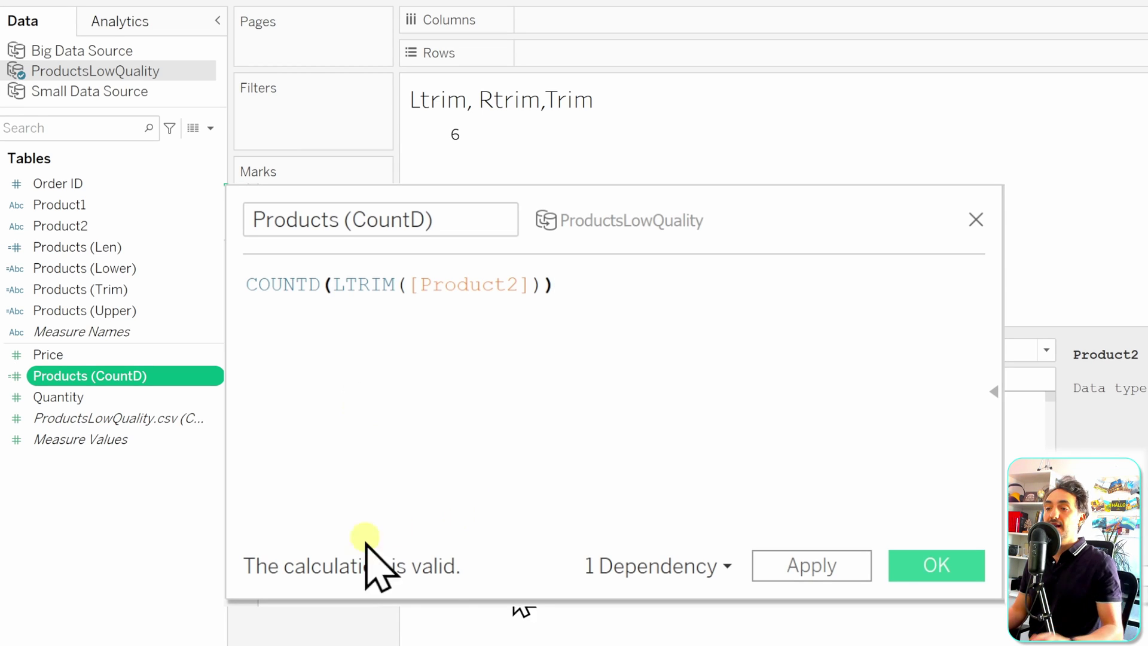
click(937, 565)
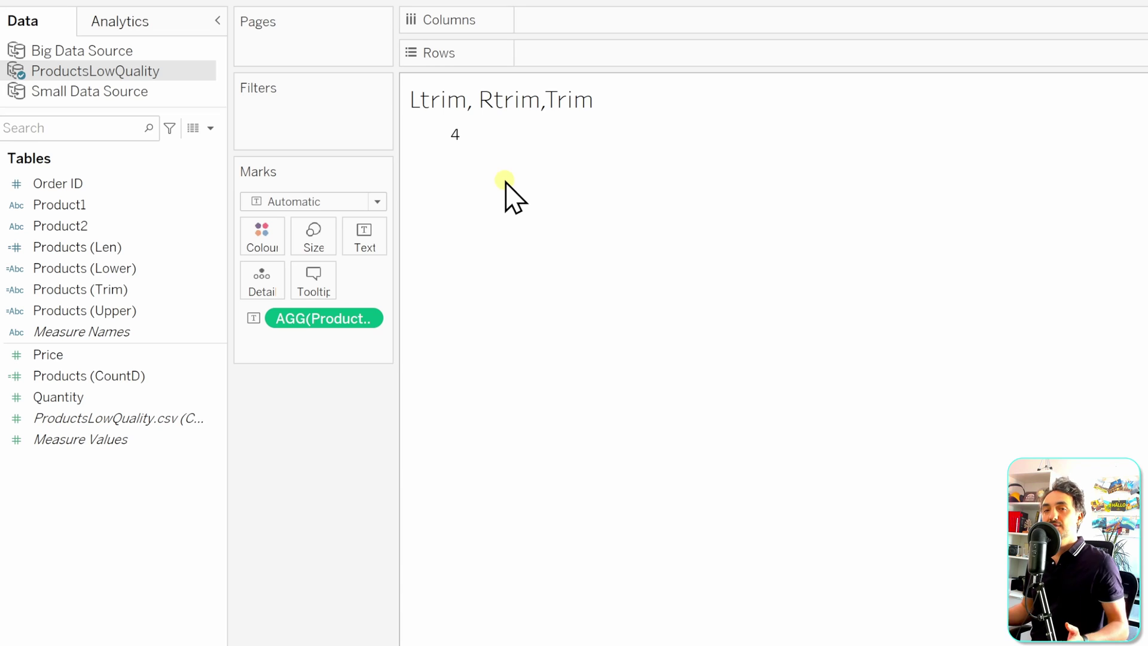
Step: Swap LTRIM for TRIM in the Products (CountD) calculation, making the formula COUNTD(TRIM([Product2]))
right_click(128, 378)
click(227, 490)
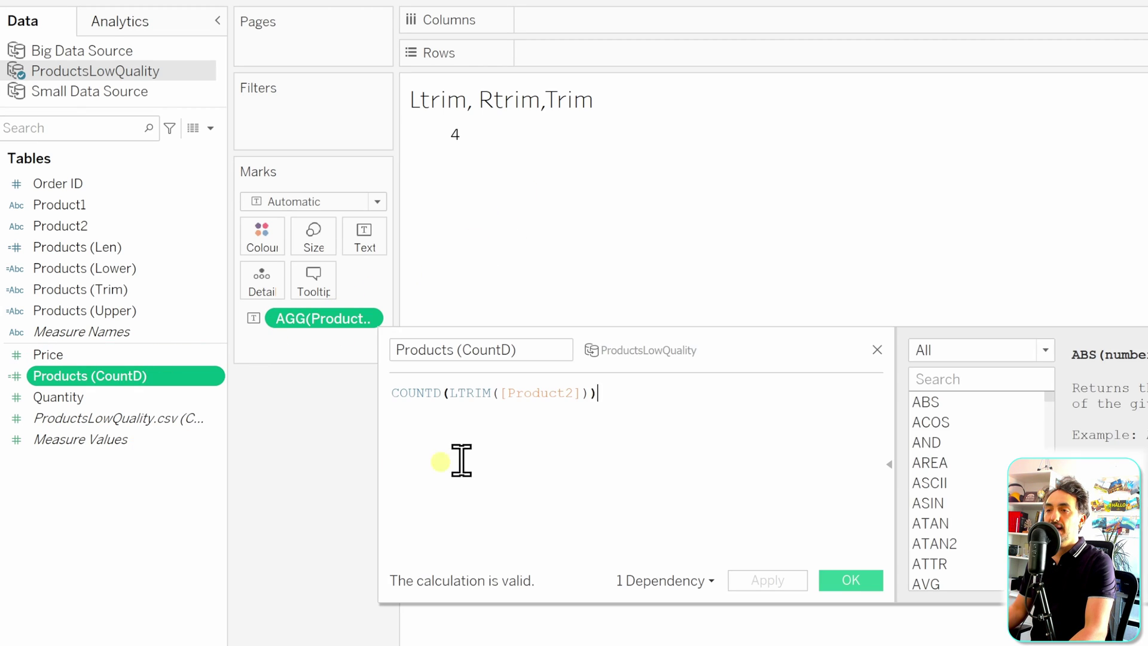
drag(450, 394, 490, 394)
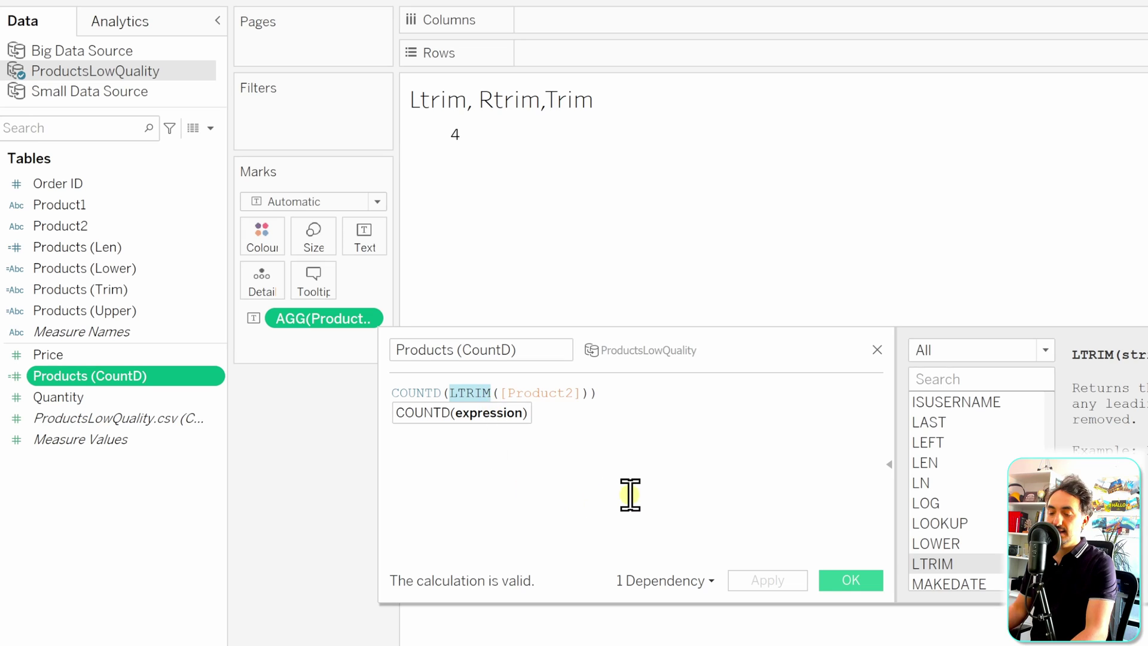
text(TRIM)
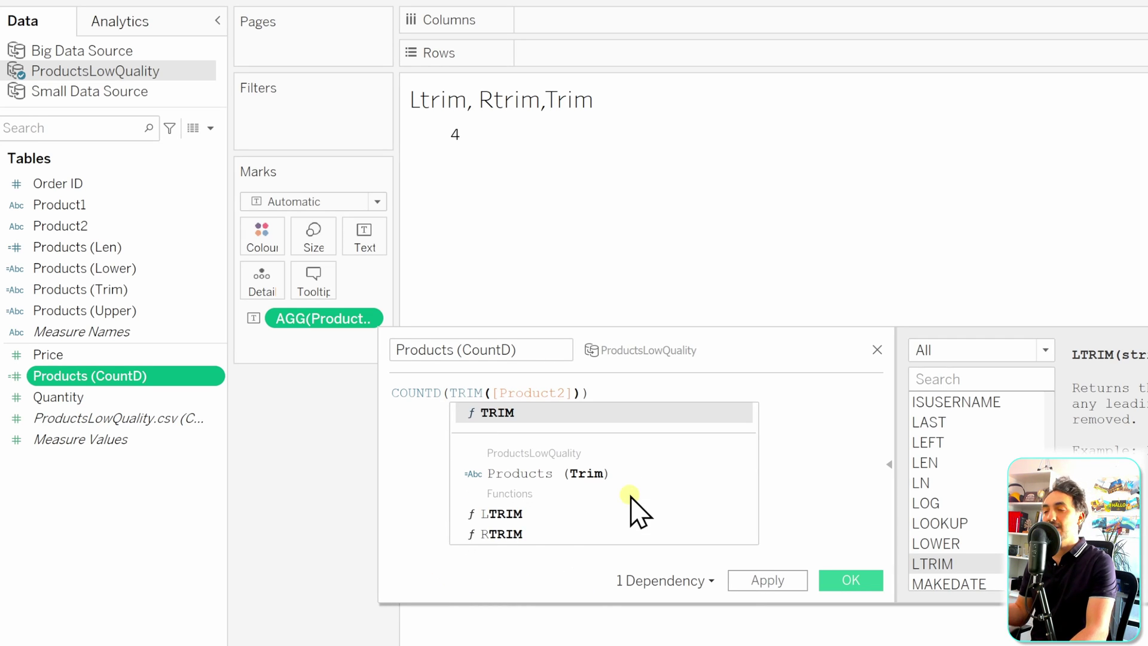
click(826, 436)
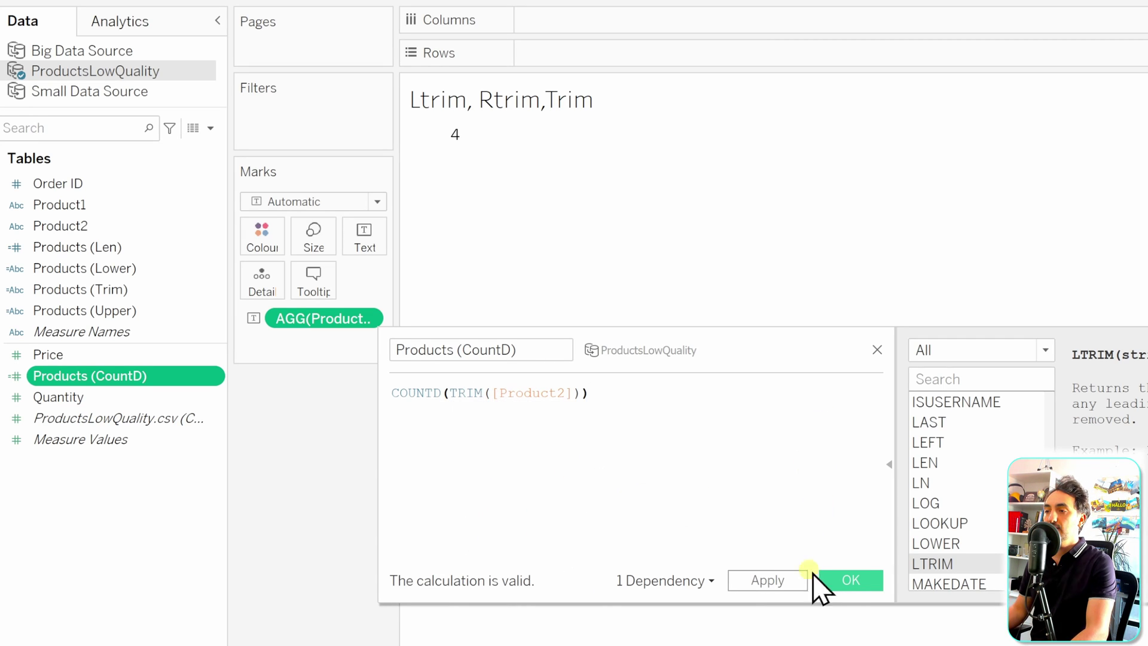
click(846, 580)
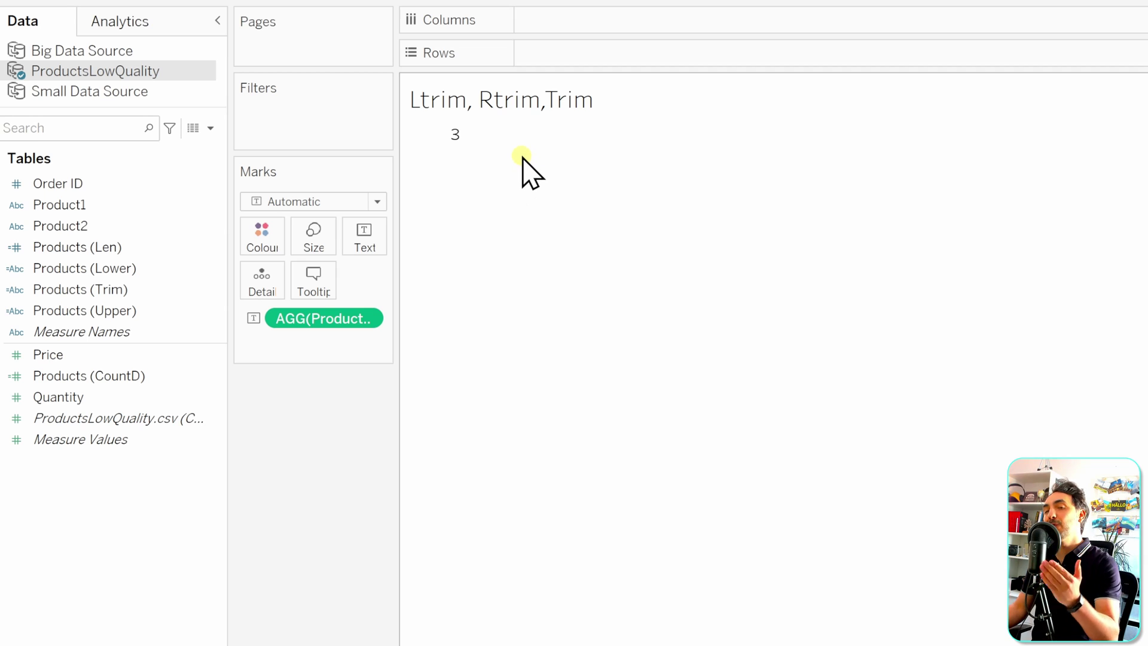